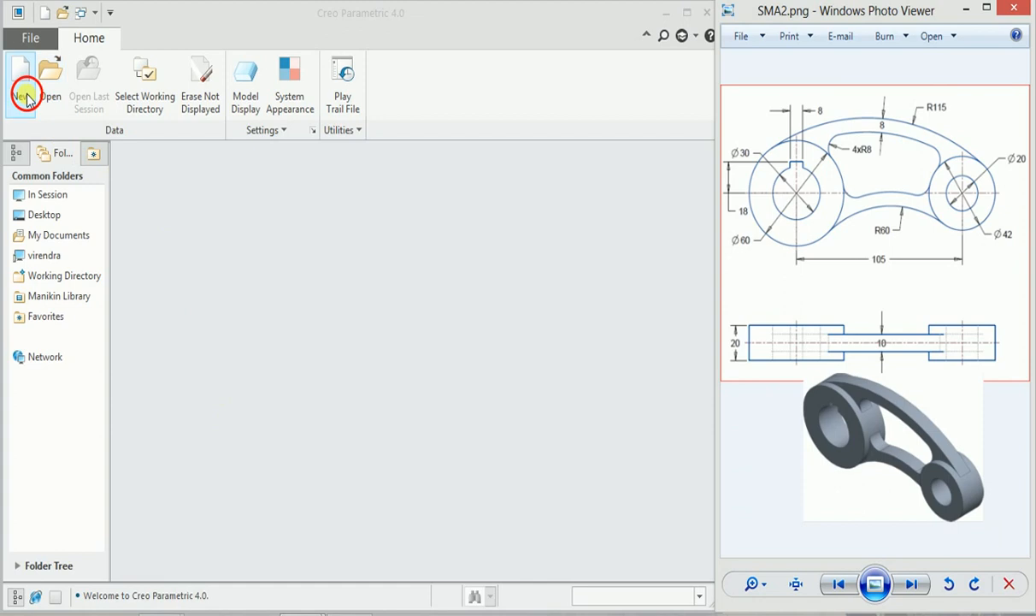
Create a new solid part named Model4 using the mmns_part_solid template instead of the default template.
text(Model4)
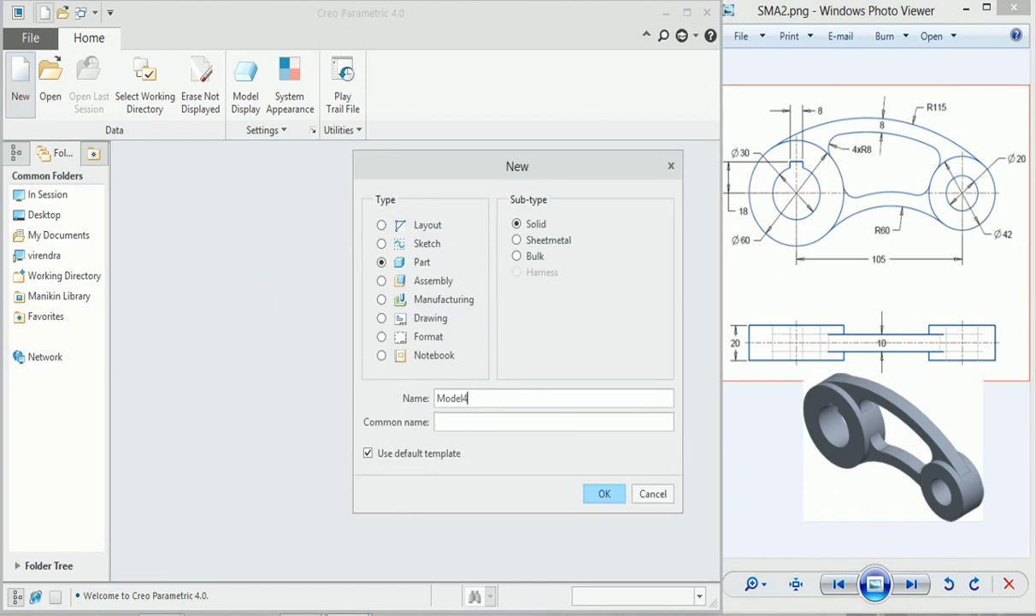
click(369, 454)
click(582, 493)
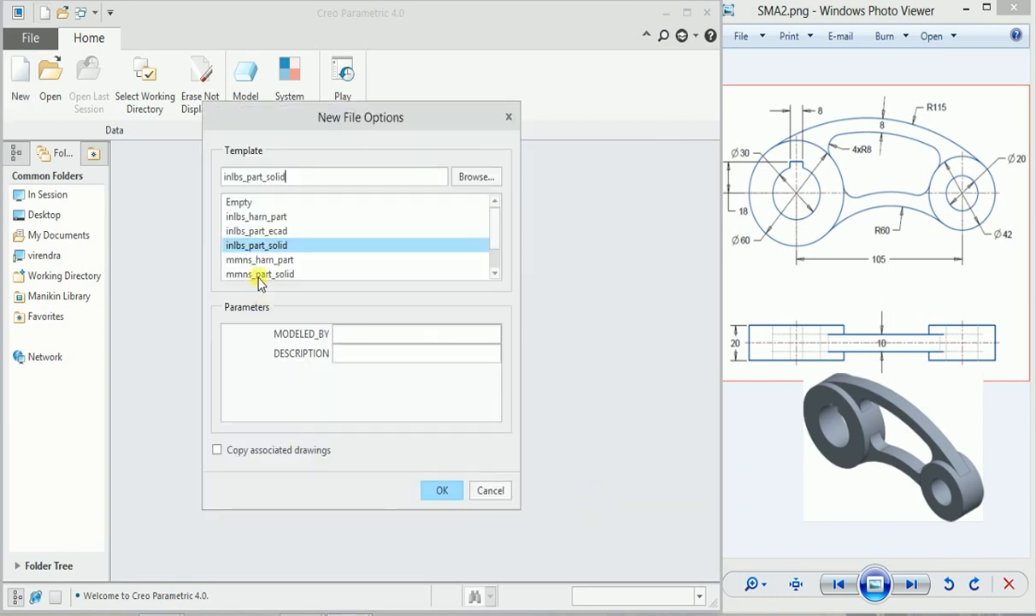
click(259, 275)
click(436, 490)
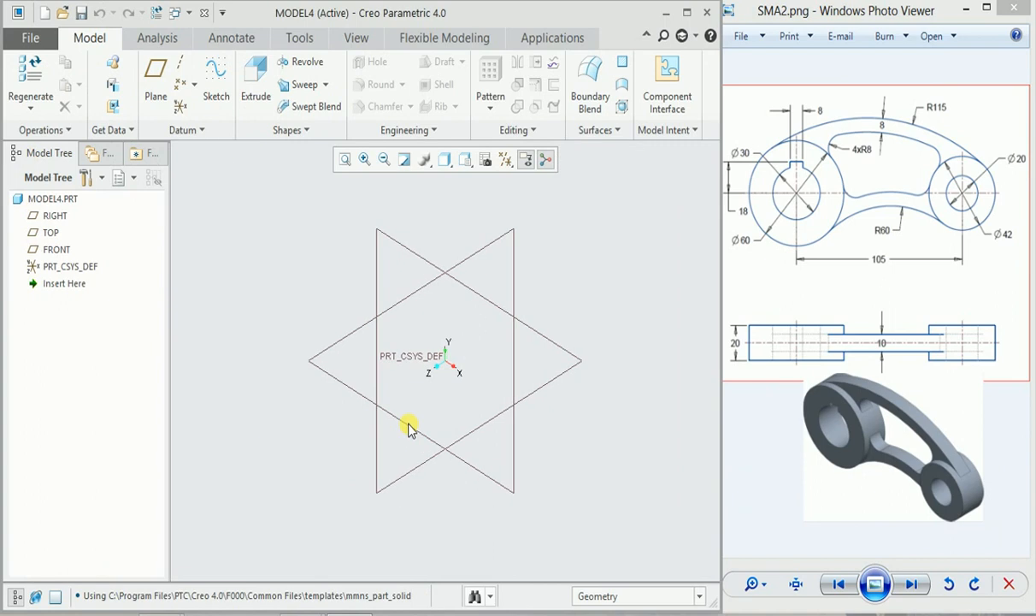
Turn on the display of datum plane name tags.
click(355, 38)
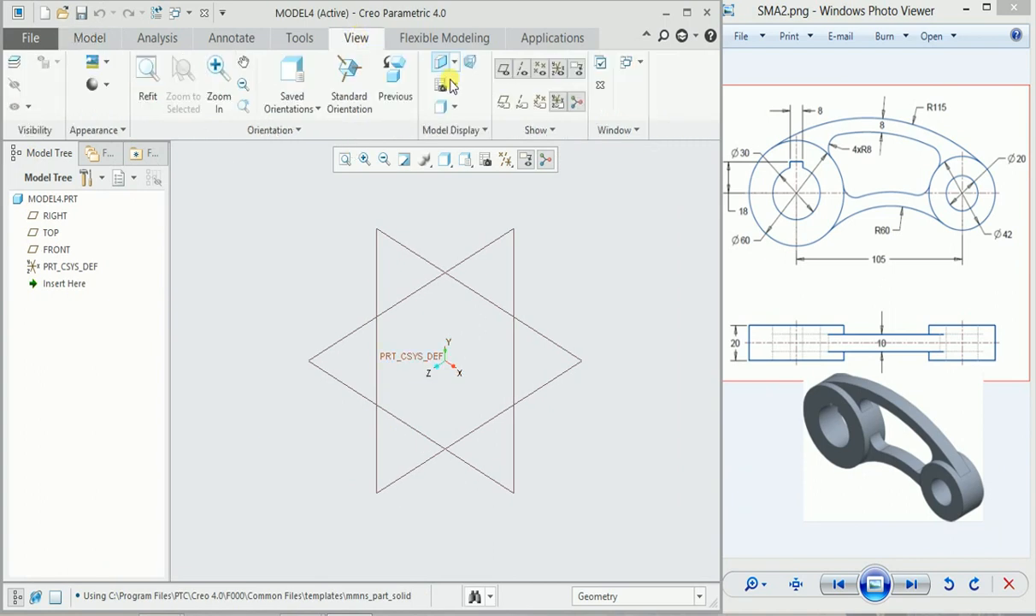
click(504, 105)
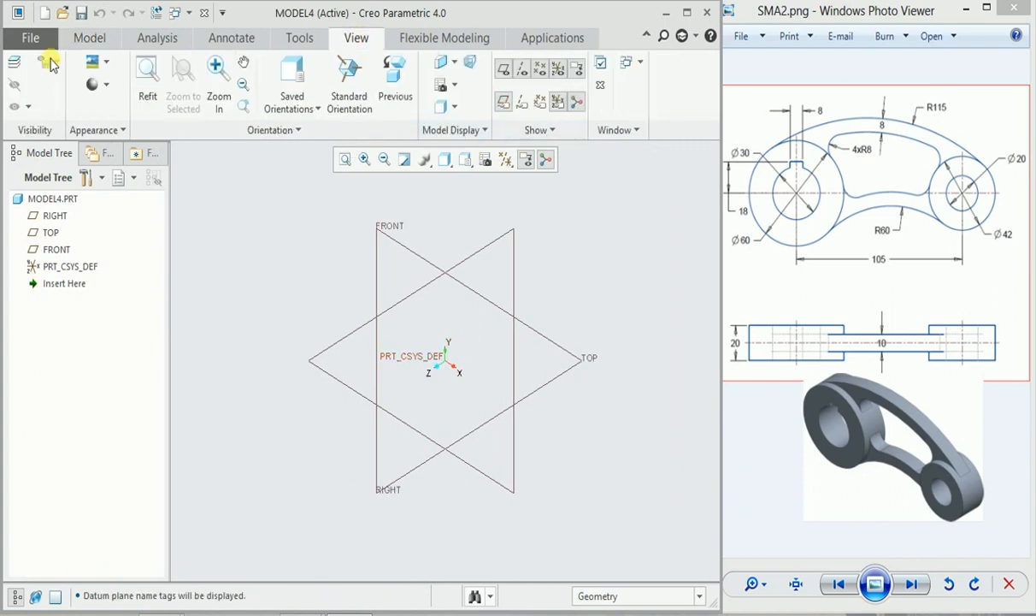
click(90, 38)
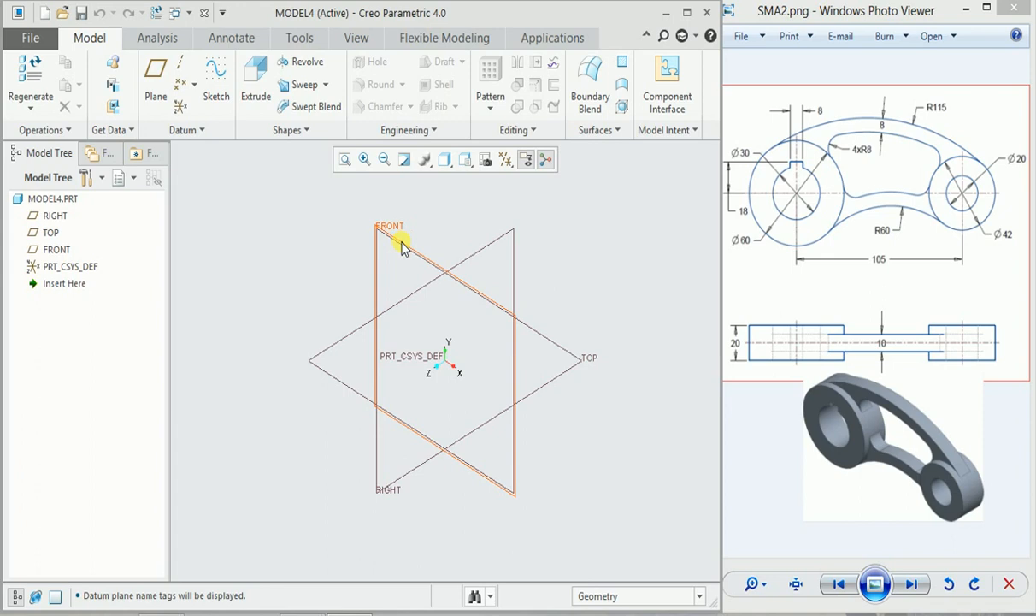
Start an Extrude sketch on the FRONT plane and draw a circle of diameter 60 mm centred on the origin.
click(398, 240)
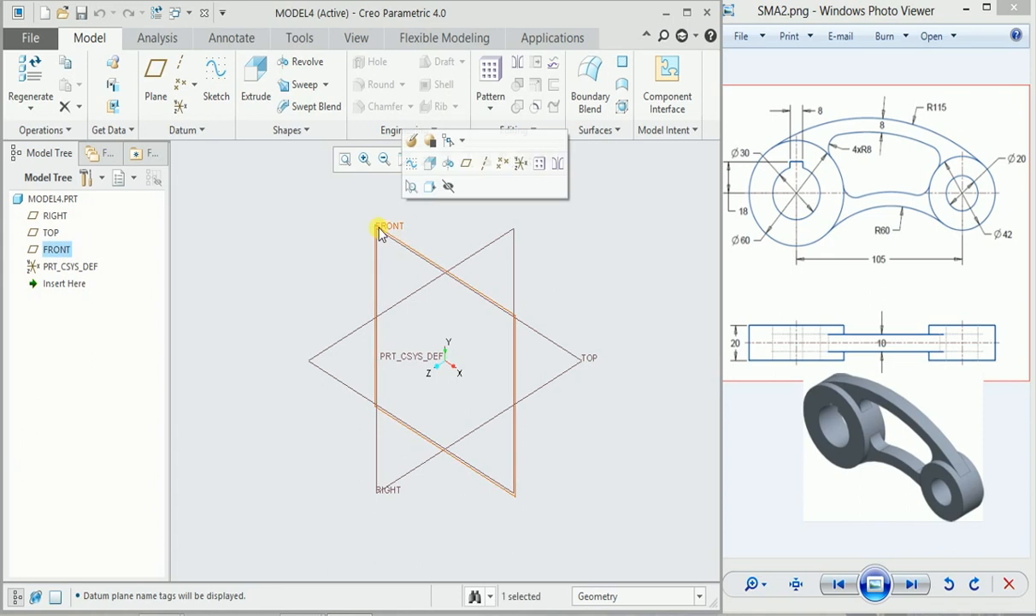
click(254, 103)
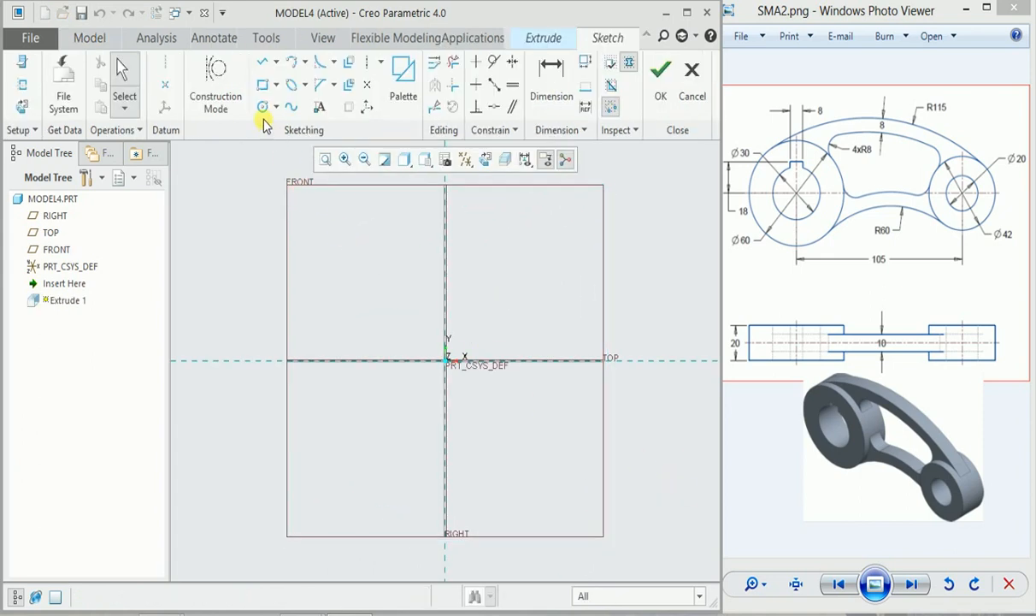
click(263, 106)
click(446, 362)
click(492, 411)
middle_click(525, 446)
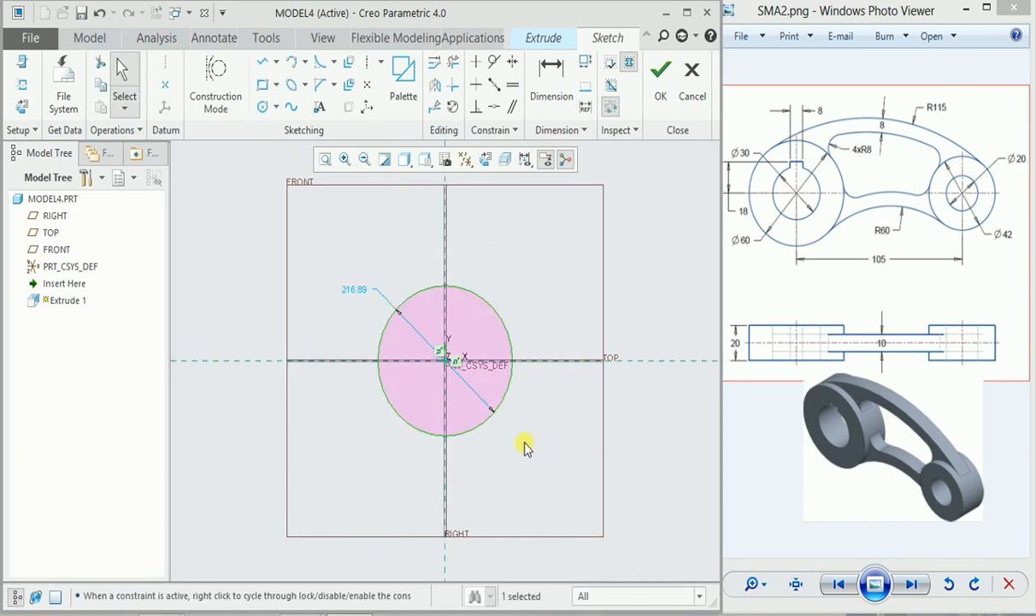
double_click(357, 289)
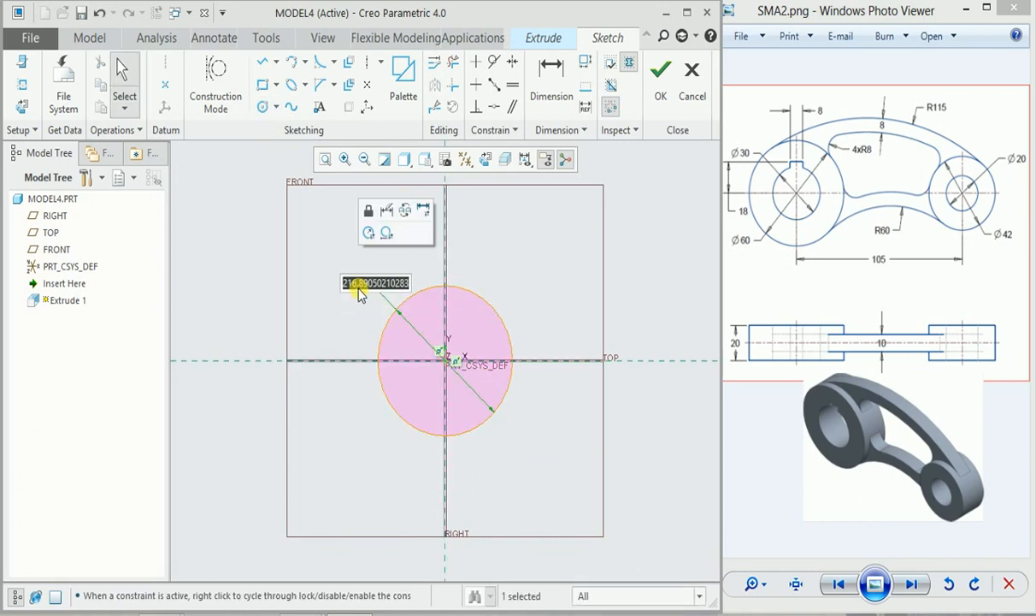
text(60)
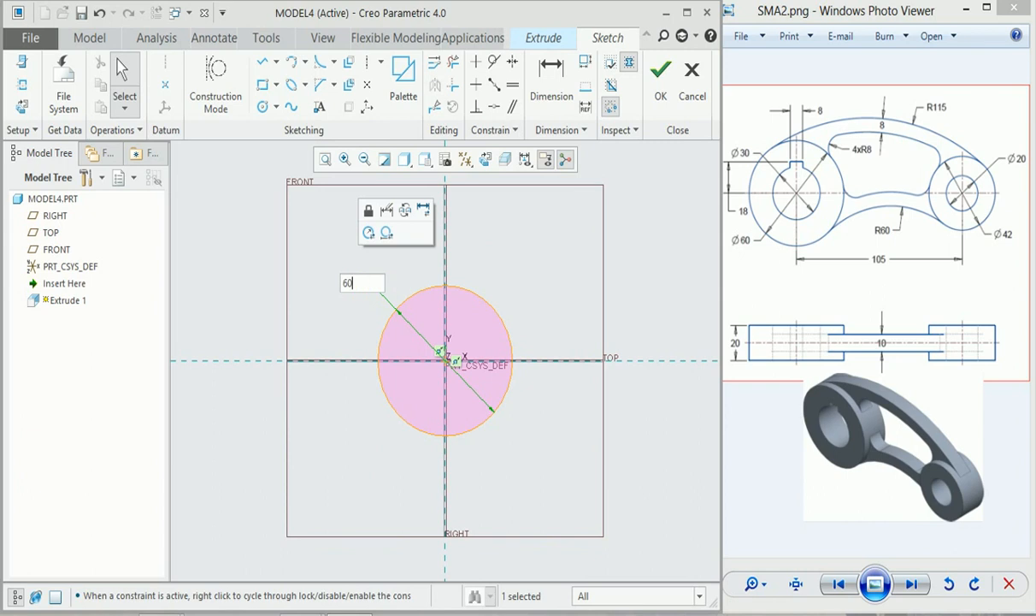
key(Return)
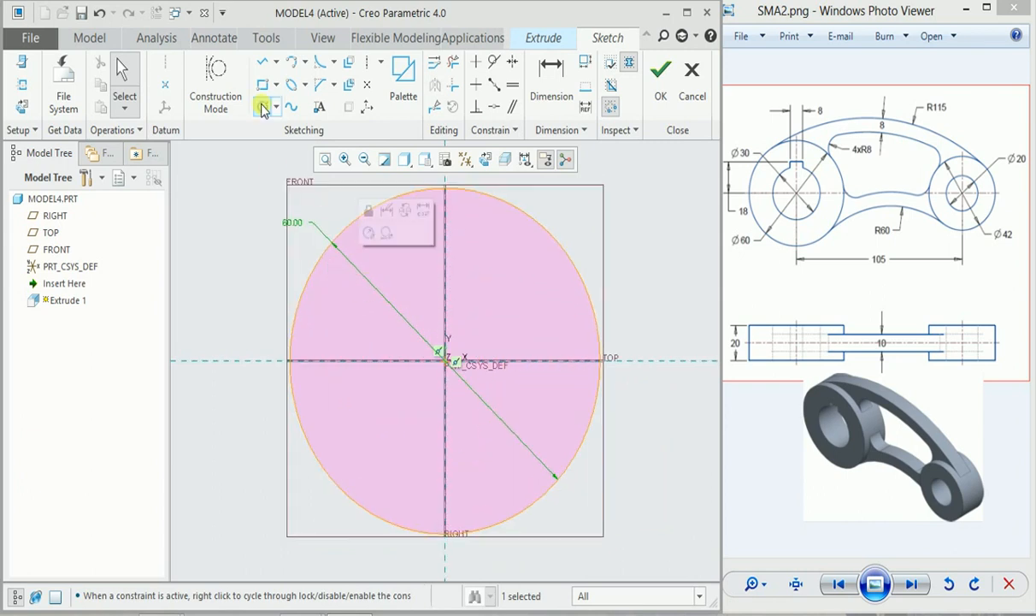
Draw a concentric inner circle at the origin and set its diameter to 30 mm.
click(262, 106)
click(448, 364)
click(507, 416)
middle_click(526, 421)
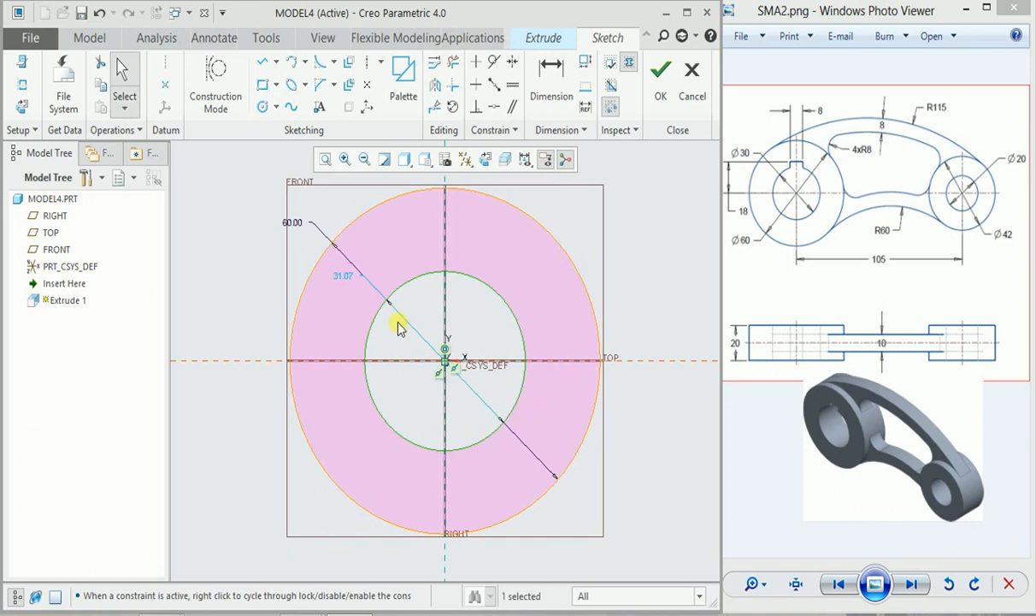
drag(349, 285, 269, 295)
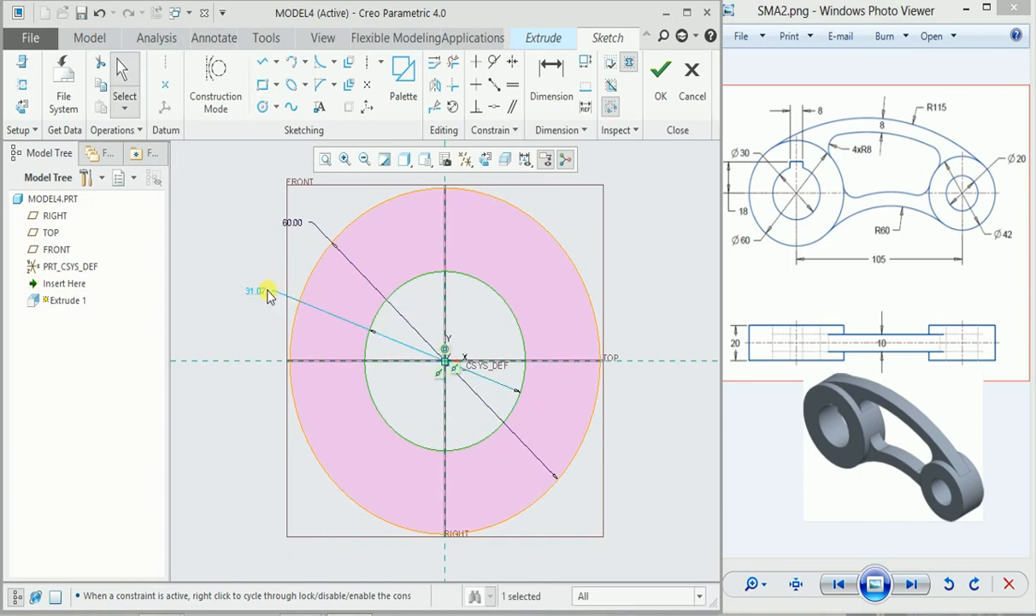
double_click(259, 292)
text(3)
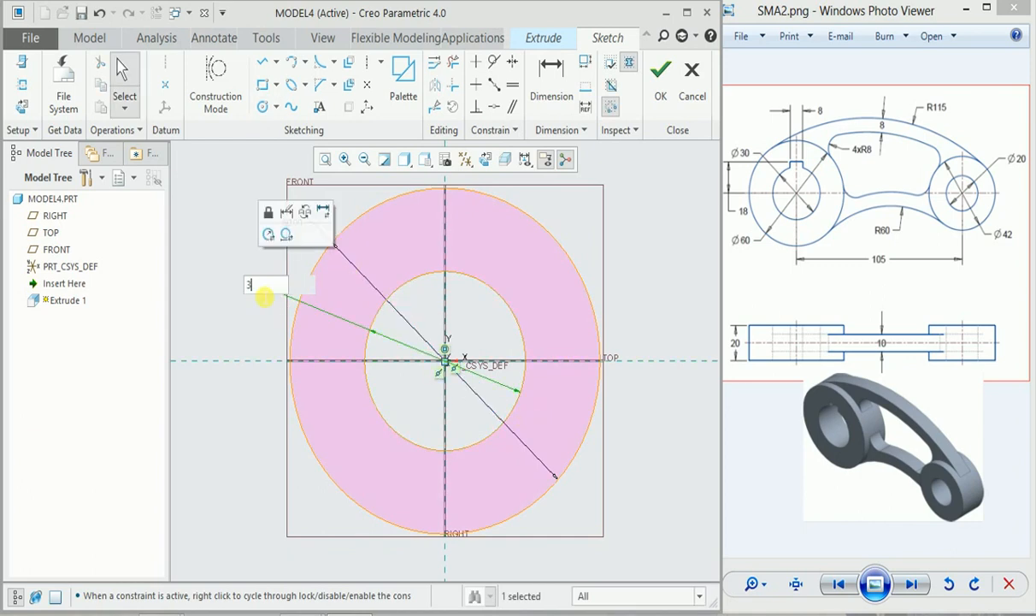
text(0)
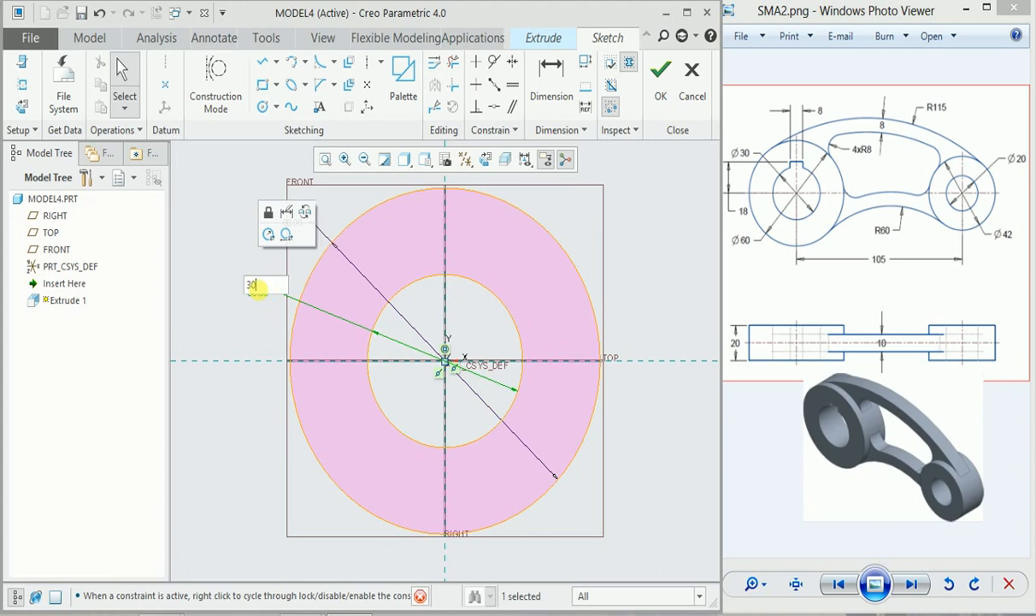
key(Return)
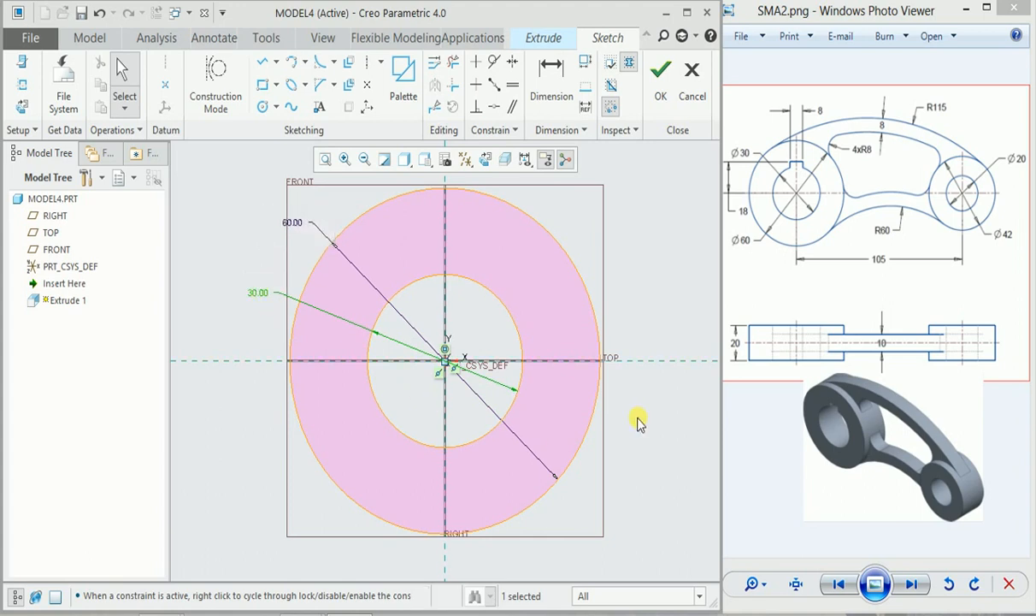
Draw a circle on the horizontal reference to the right of the first circles and set its diameter to 20 mm.
middle_drag(636, 421, 352, 428)
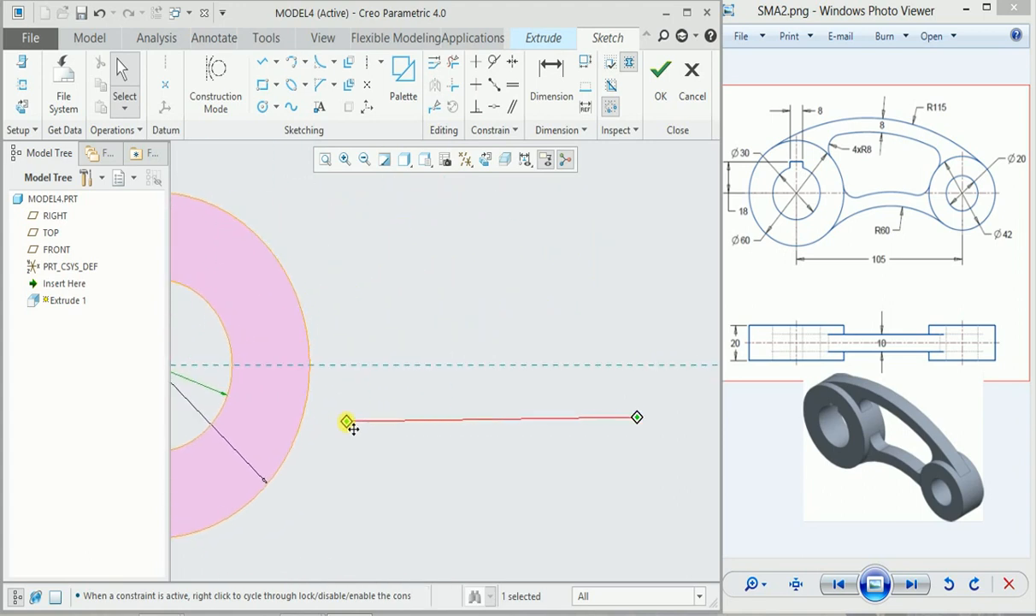
click(262, 106)
click(497, 365)
click(522, 420)
middle_click(569, 424)
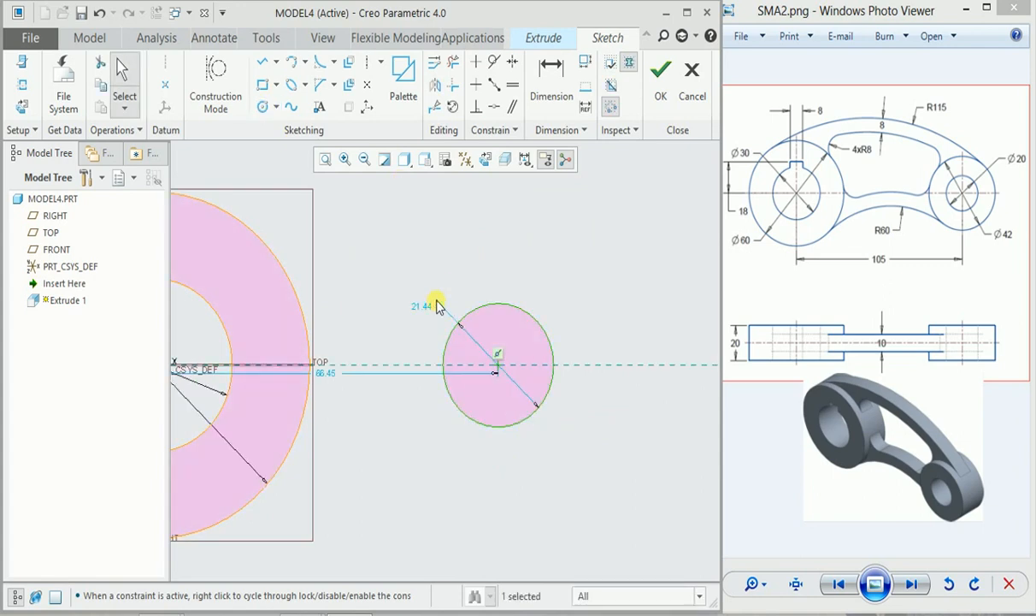
double_click(423, 308)
text(20)
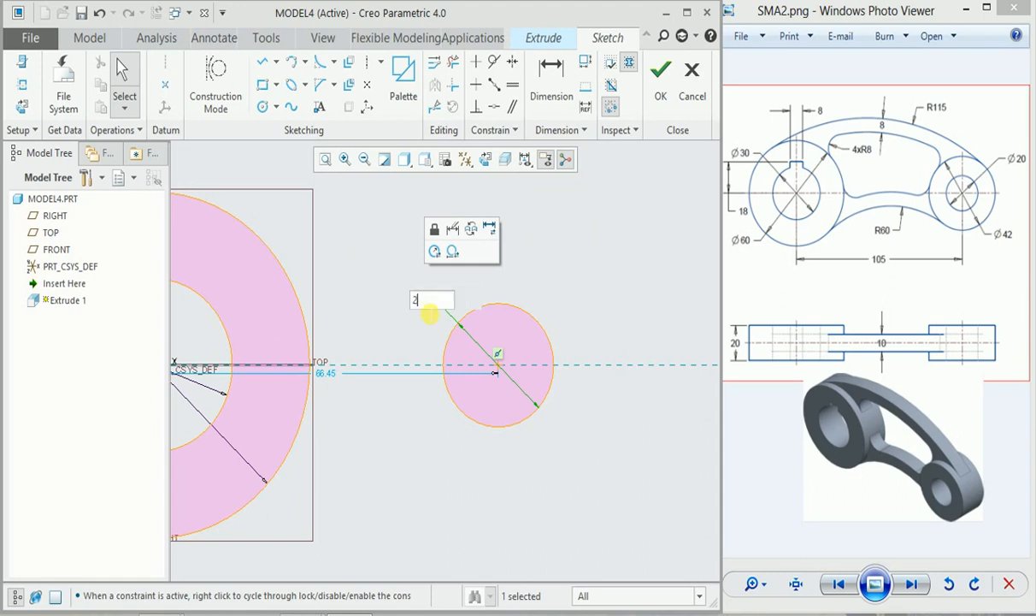
key(Return)
Draw an outer circle concentric with the 20 mm circle and set its diameter to 42 mm.
click(262, 106)
click(595, 361)
click(639, 416)
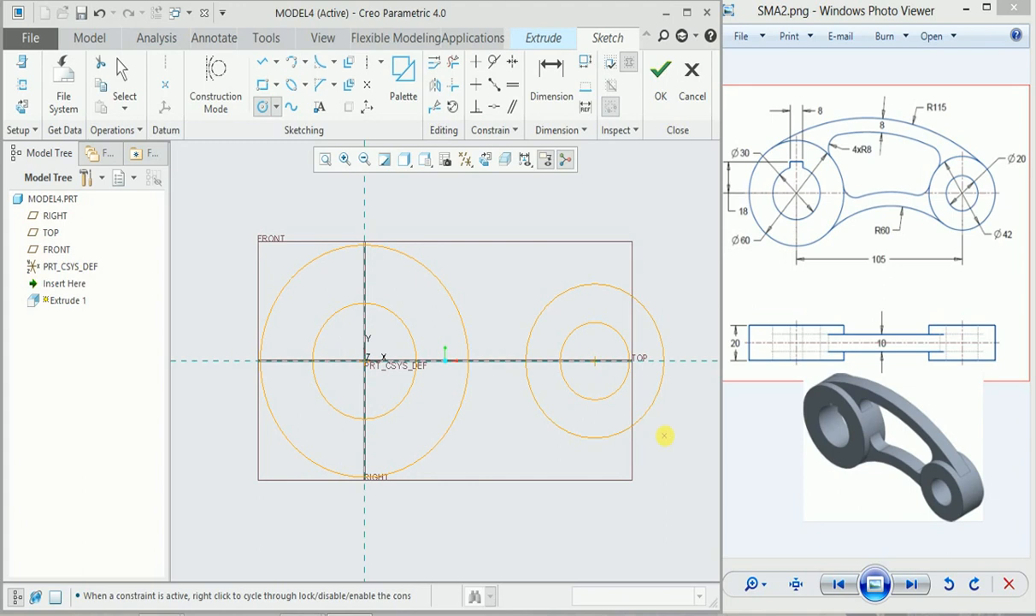
middle_click(665, 436)
click(503, 297)
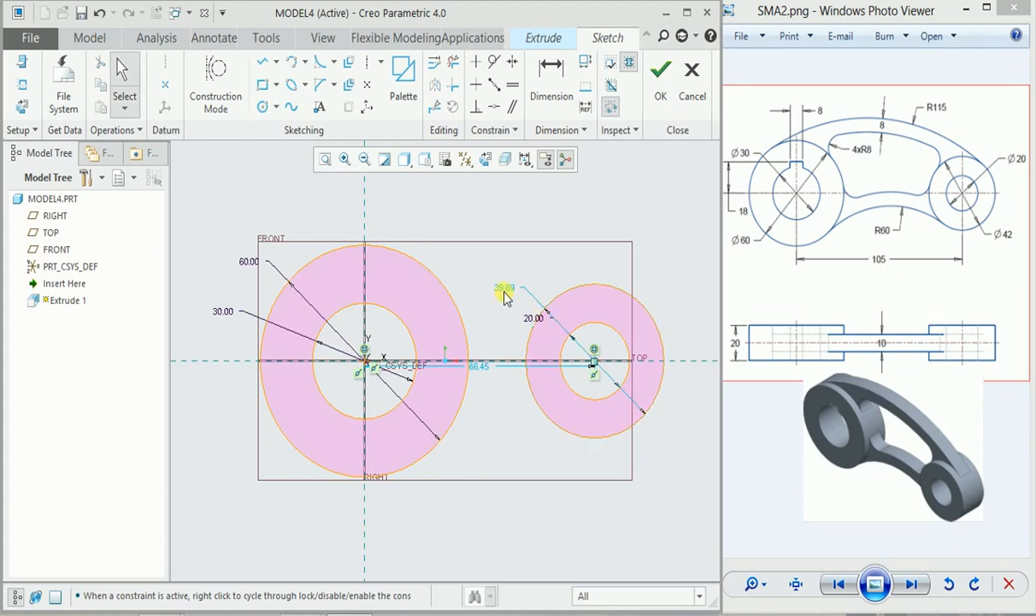
double_click(506, 291)
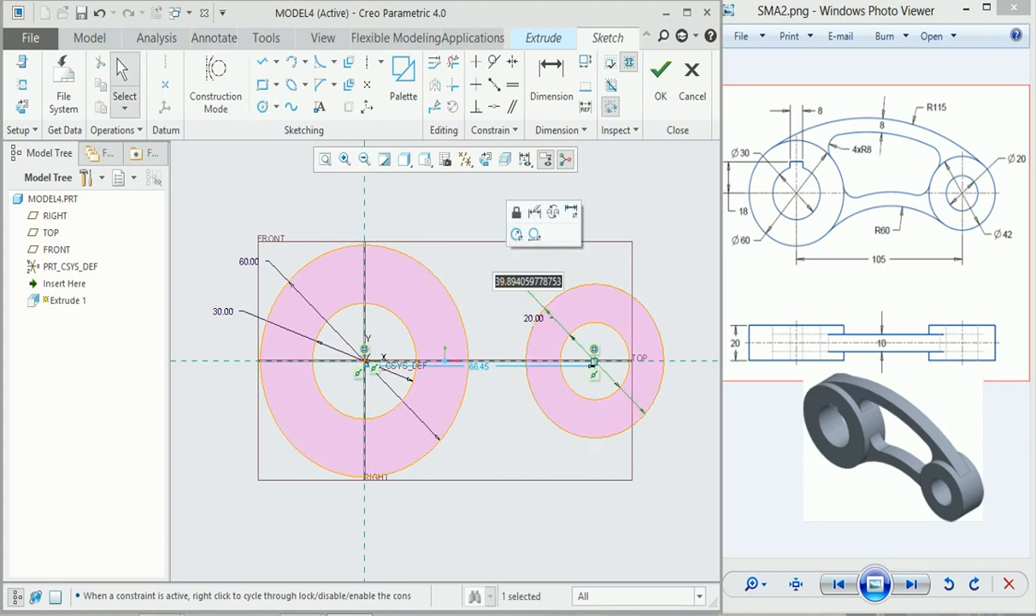
text(42)
key(Return)
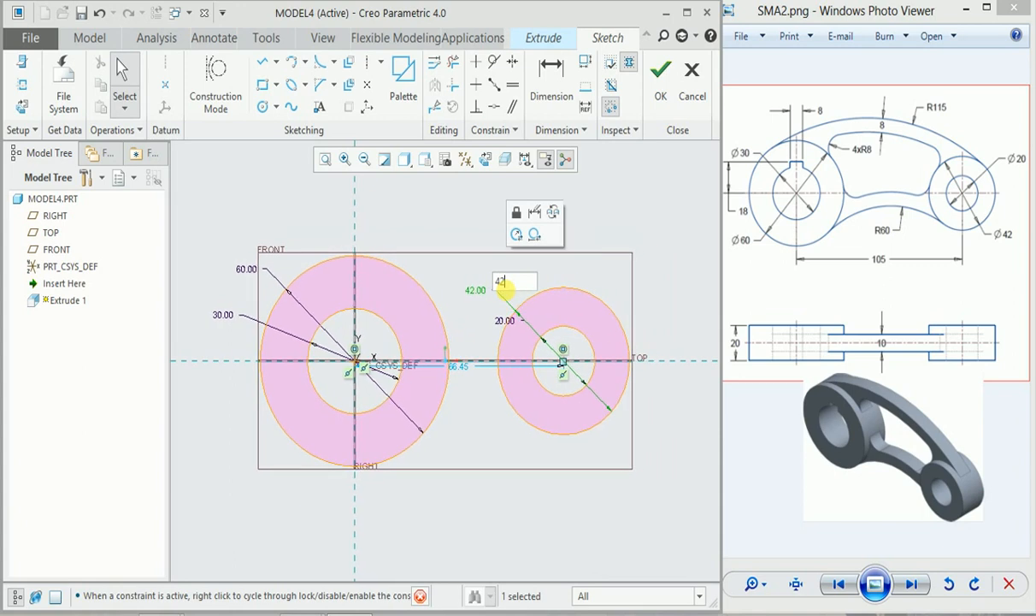
Move the centre-distance dimension below the circles and set the spacing between the two circle centres to 105 mm.
drag(461, 367, 460, 504)
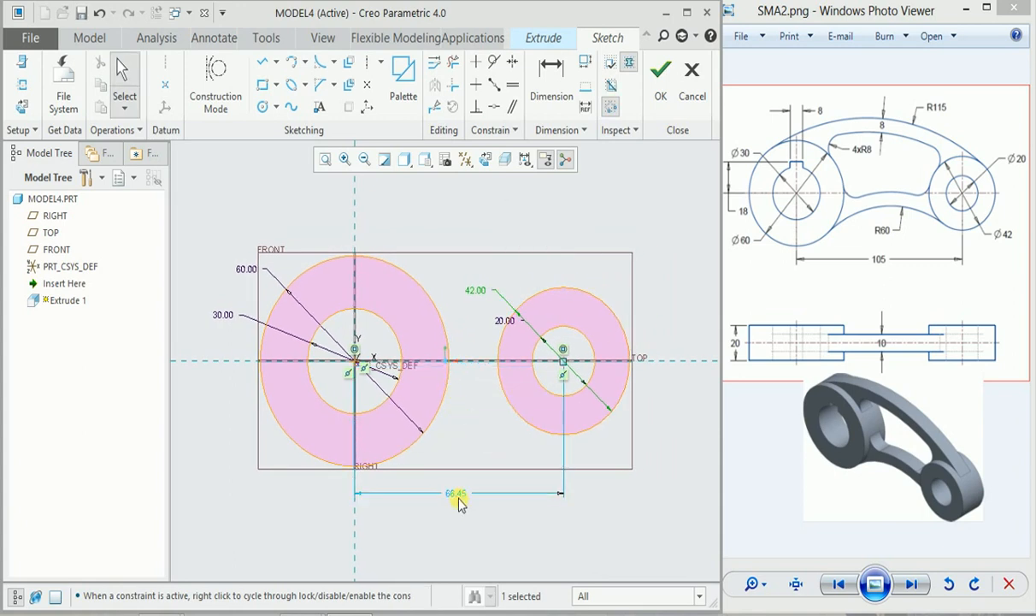
double_click(458, 496)
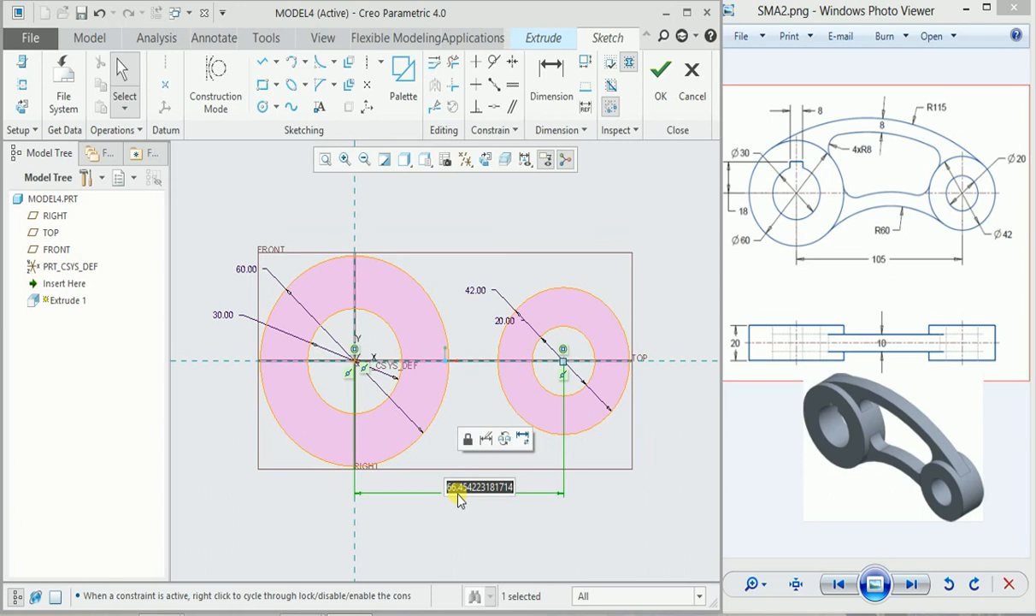
text(105)
key(Return)
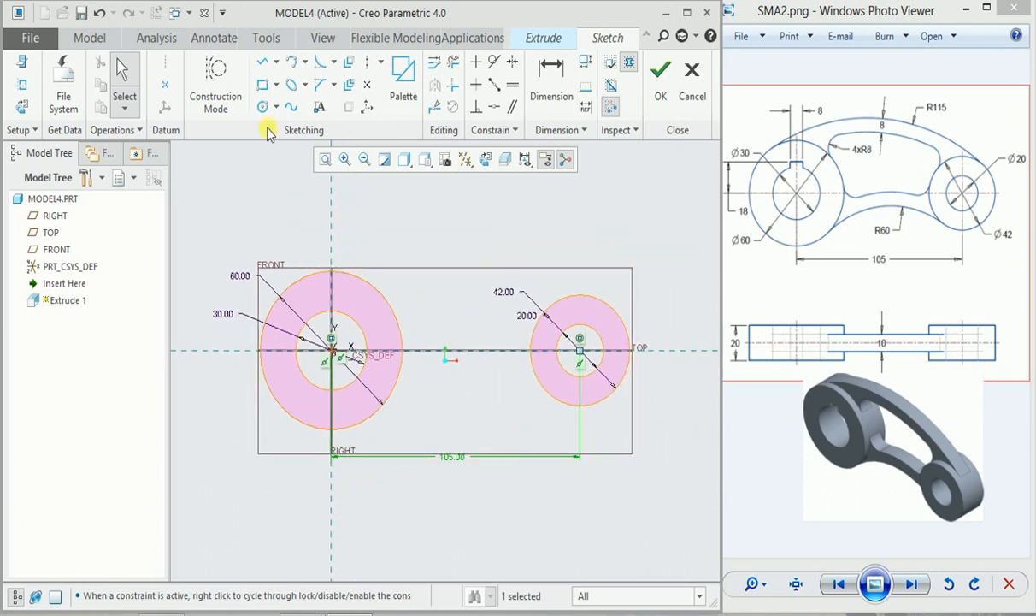
Draw a center rectangle about 6.4 mm wide and 11.1 mm high, centred on the topmost point of the 30 mm circle.
click(276, 84)
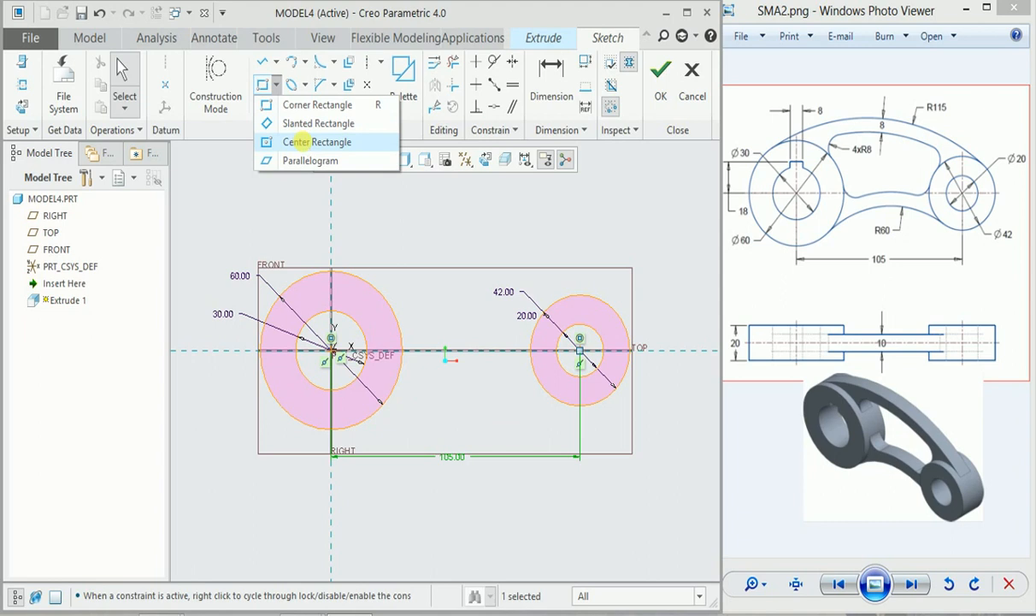
click(304, 143)
scroll(342, 287, down, 5)
click(303, 351)
click(326, 395)
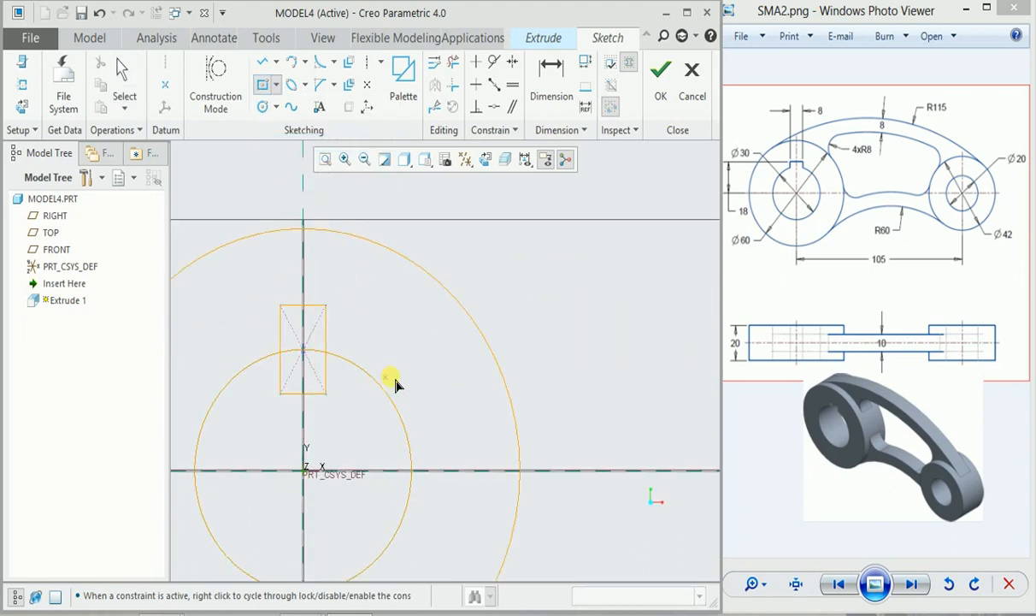
middle_click(400, 361)
scroll(497, 353, down, 4)
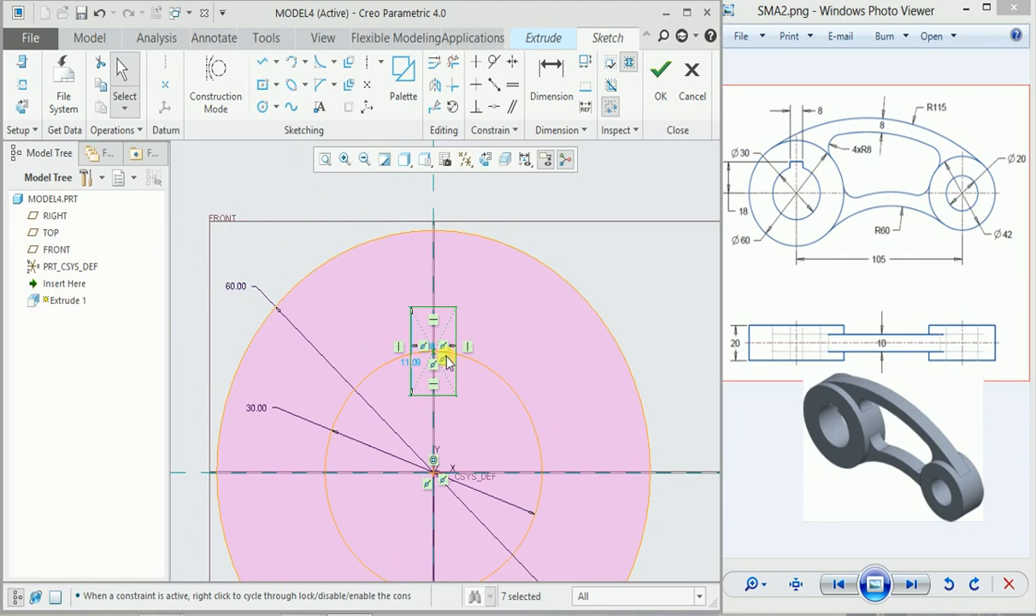
scroll(419, 355, down, 1)
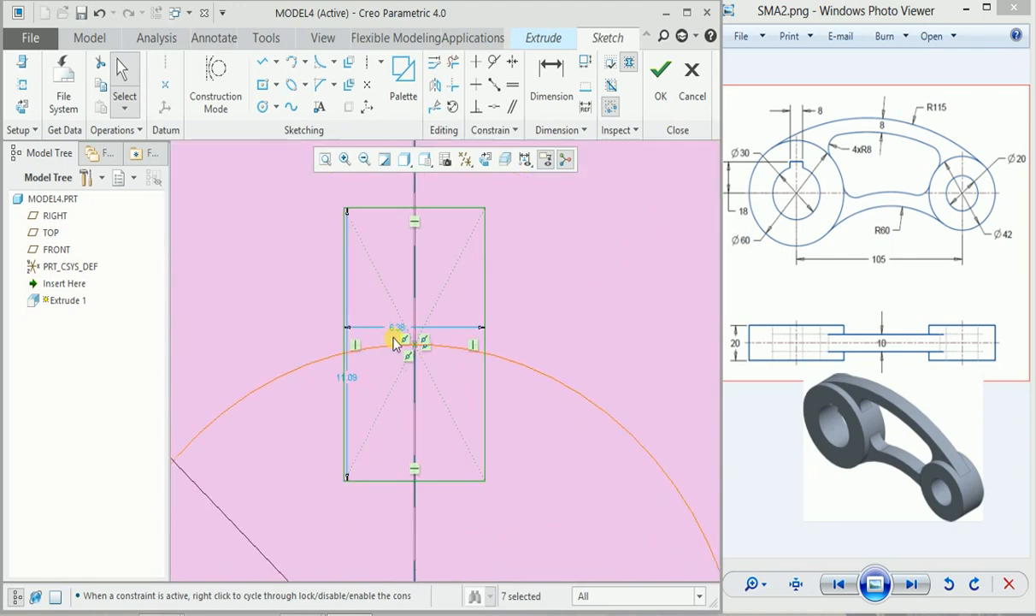
Set the keyway rectangle's width to 8 mm and its height to 6 mm.
double_click(398, 330)
text(8)
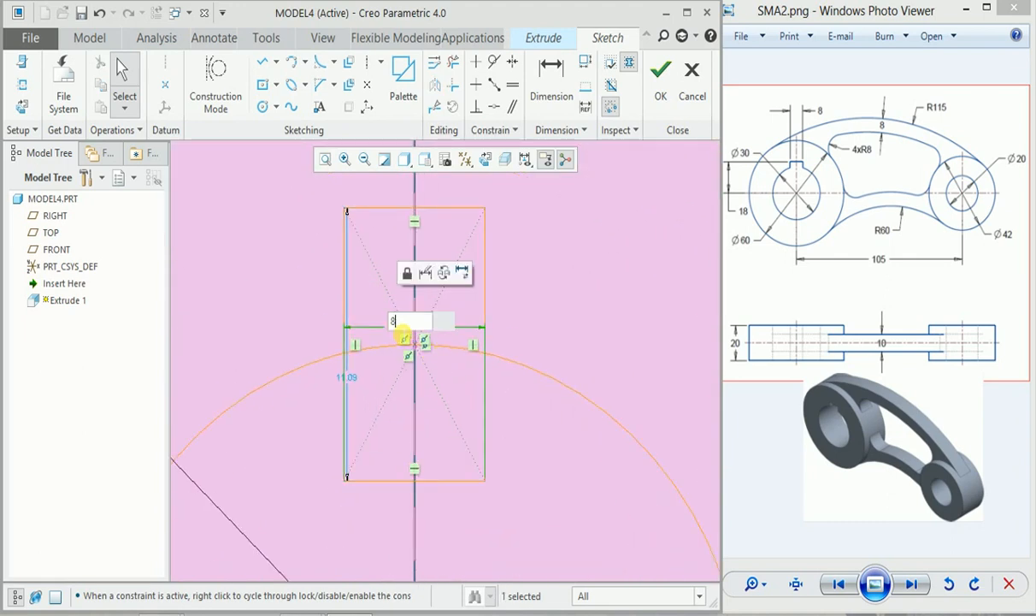
scroll(393, 347, up, 4)
scroll(342, 325, down, 4)
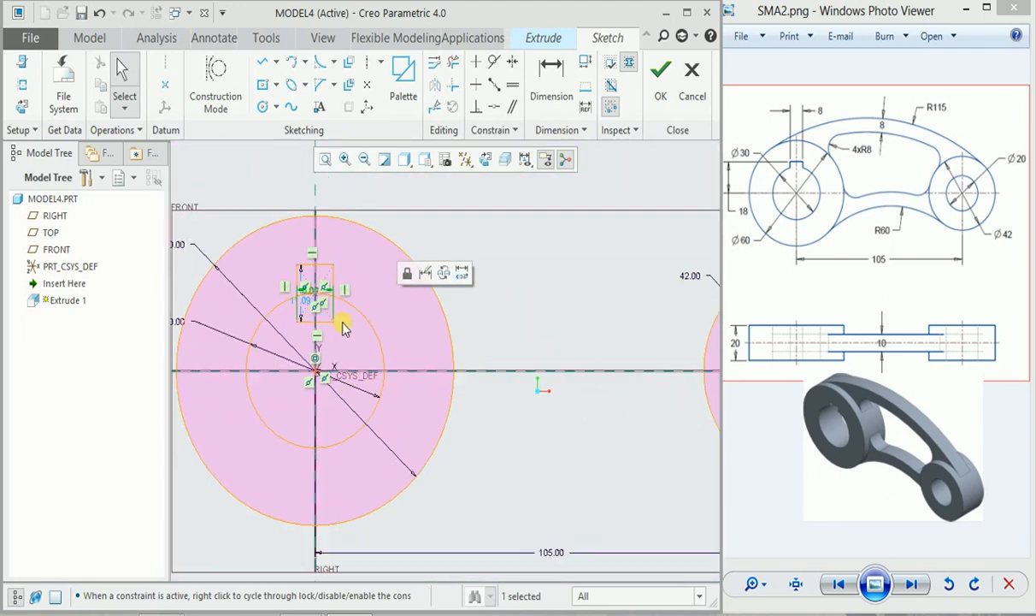
double_click(281, 291)
text(6)
key(Return)
scroll(299, 291, up, 3)
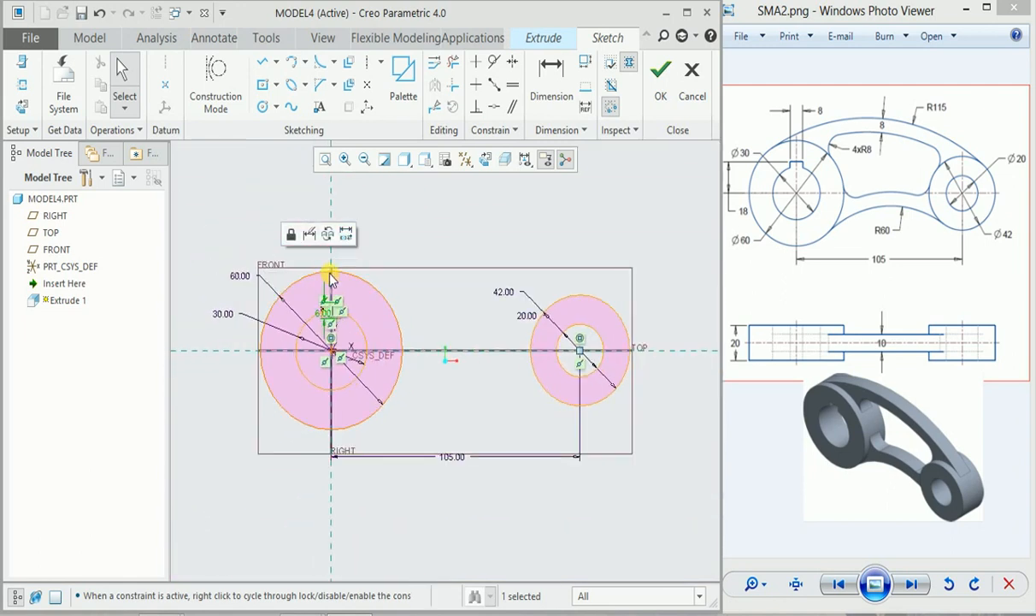
scroll(342, 317, down, 4)
middle_drag(359, 334, 461, 283)
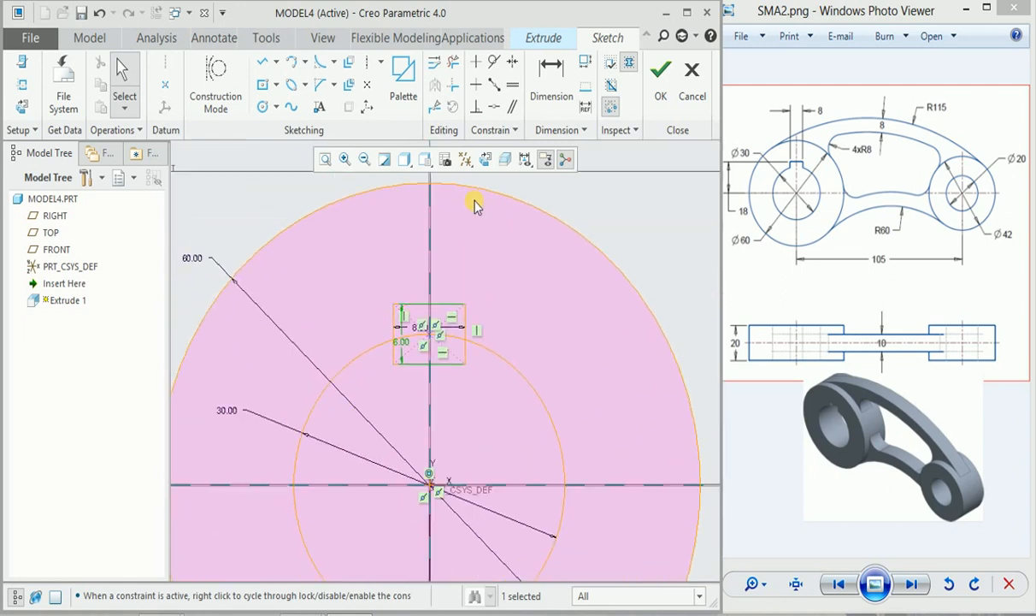
Trim the keyway rectangle and the 30 mm circle where they overlap, leaving a single bore outline with an open keyway on top.
click(455, 63)
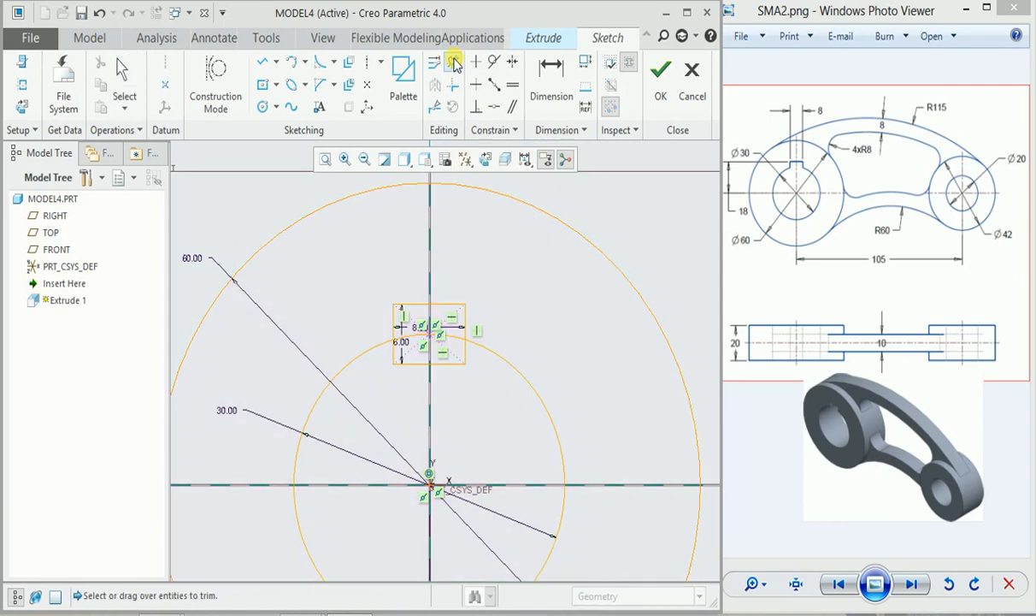
click(420, 365)
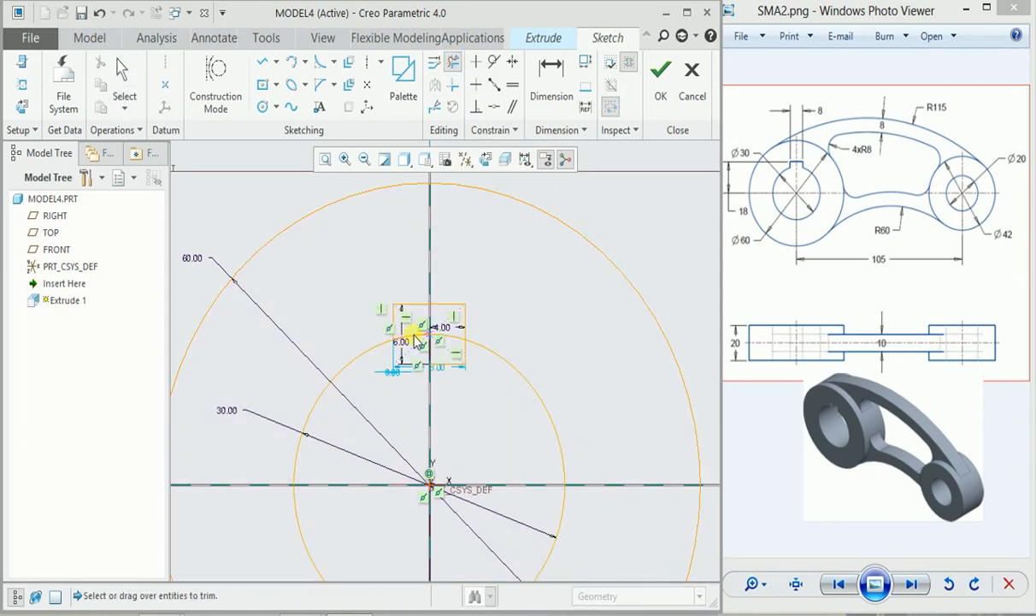
click(427, 340)
click(453, 342)
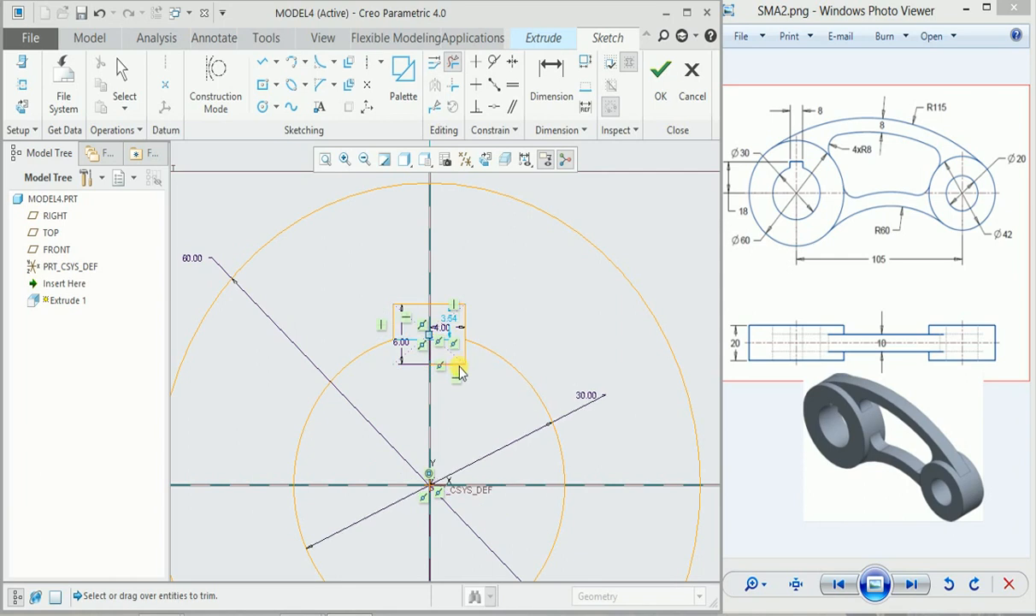
click(462, 359)
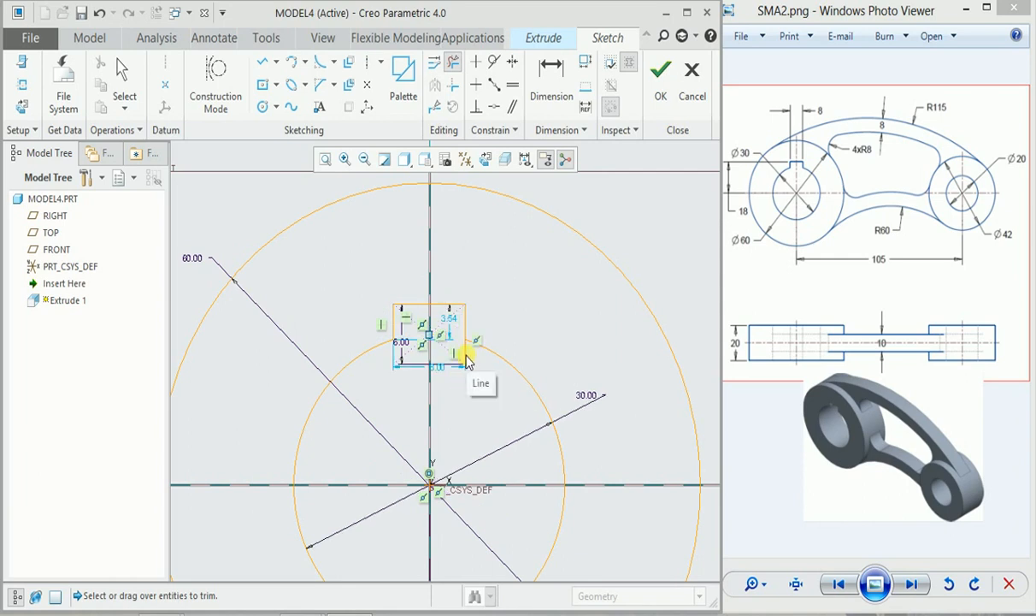
click(466, 359)
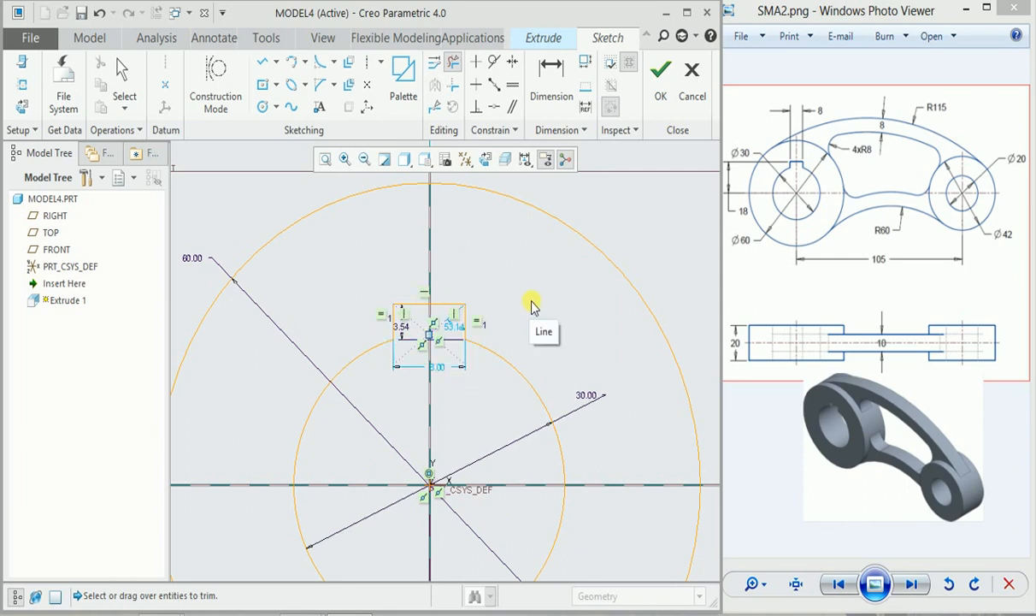
middle_click(532, 304)
scroll(534, 308, up, 5)
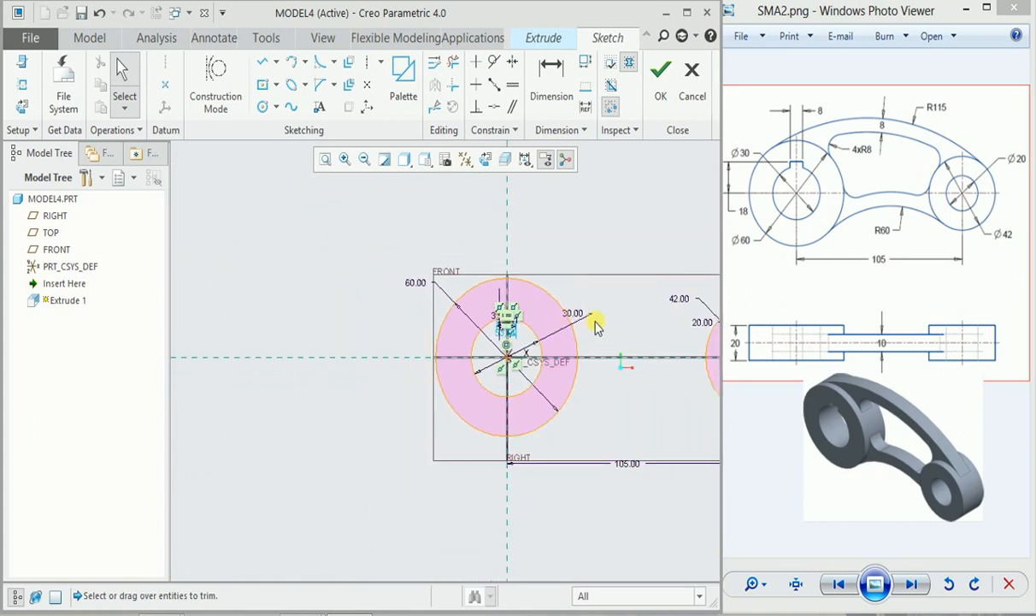
Finish the boss sketch and extrude it 20 mm symmetrically about the sketch plane.
click(661, 82)
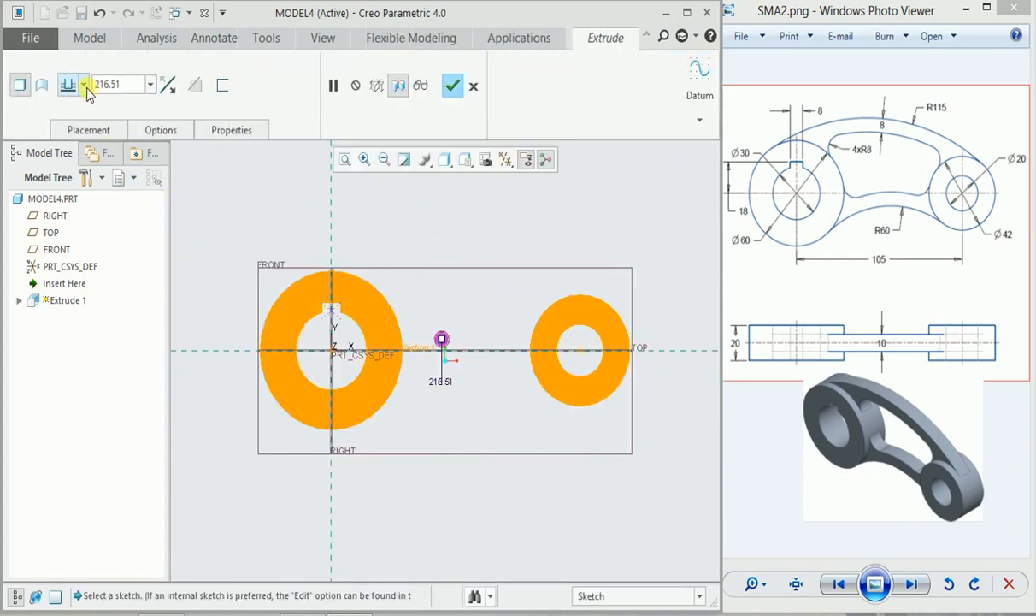
click(85, 86)
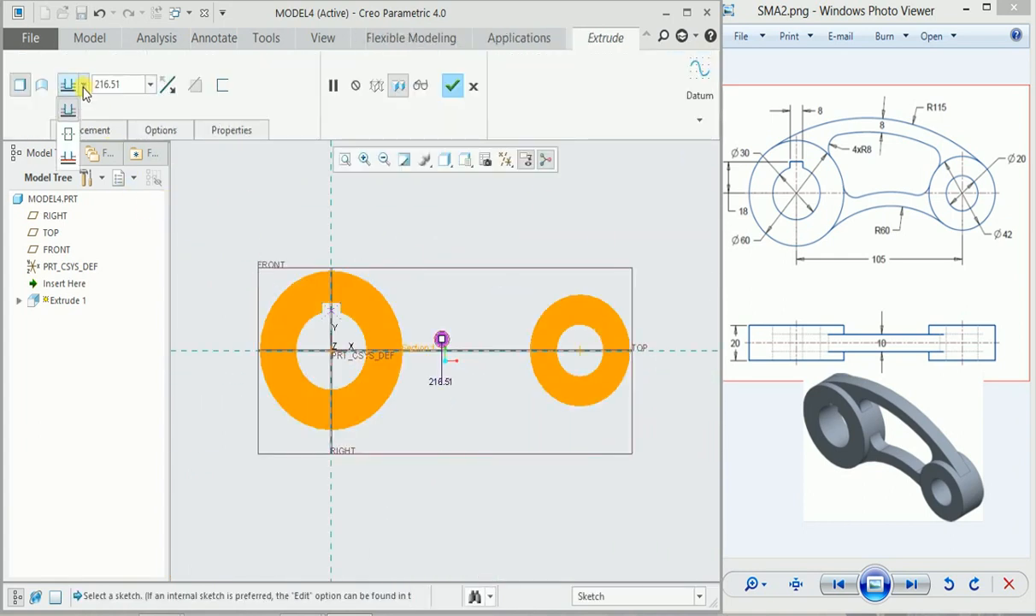
click(70, 135)
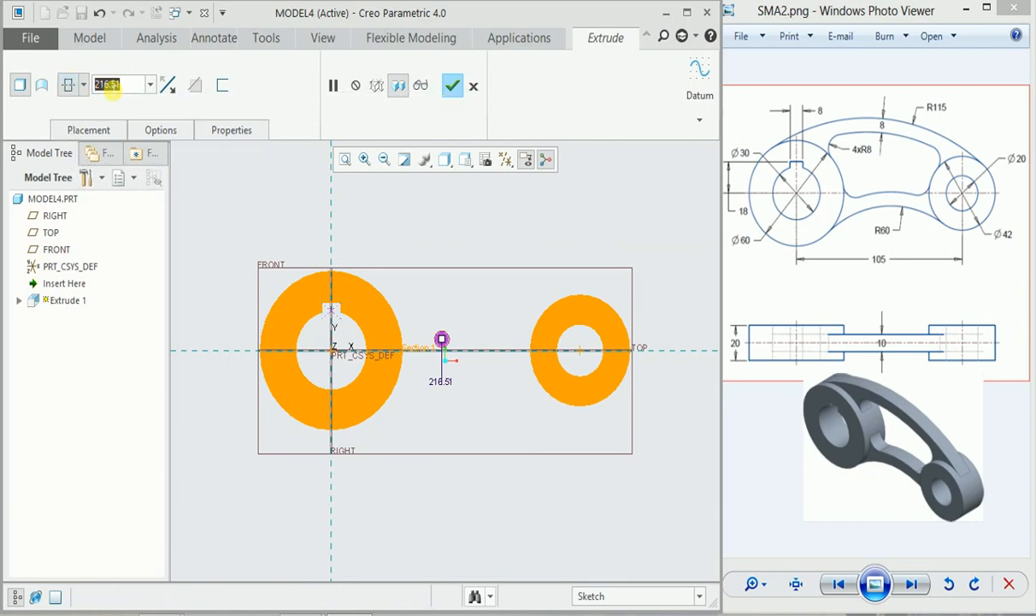
text(20)
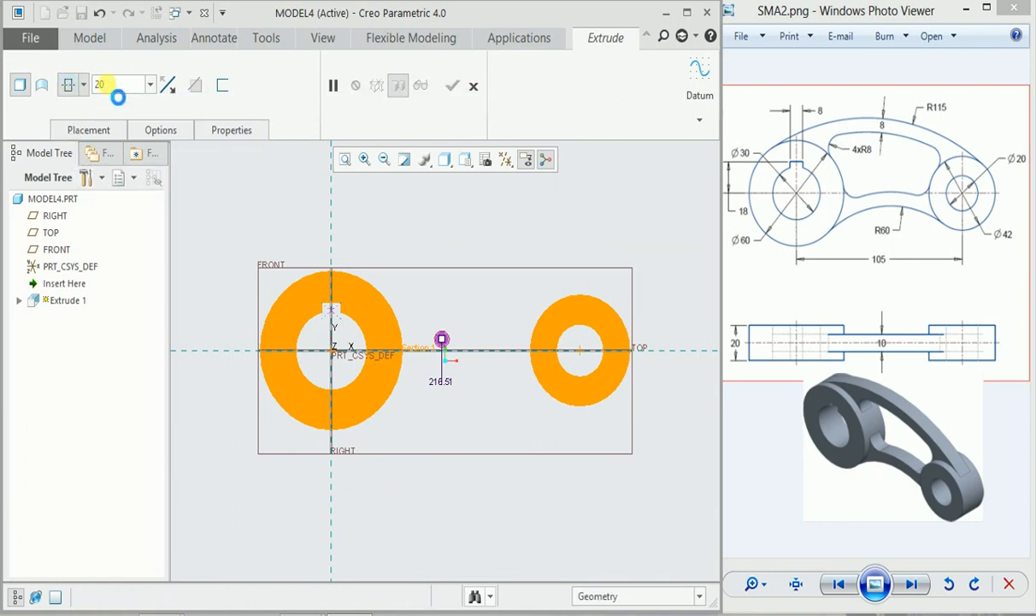
key(Return)
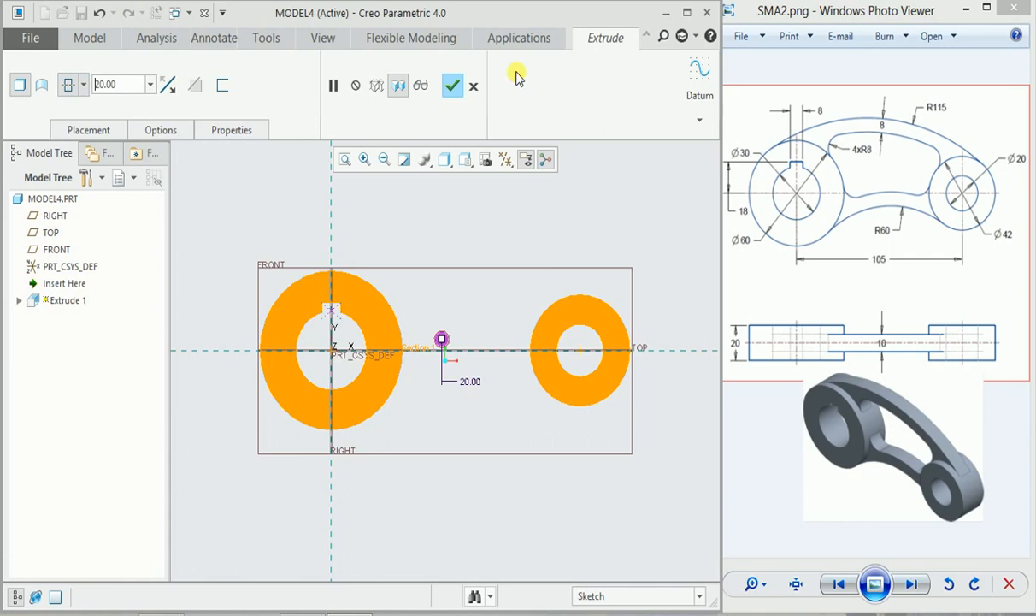
click(452, 84)
Orbit to a 3D view of the bosses and change the display style to Shading With Edges.
middle_drag(497, 229, 472, 243)
click(444, 160)
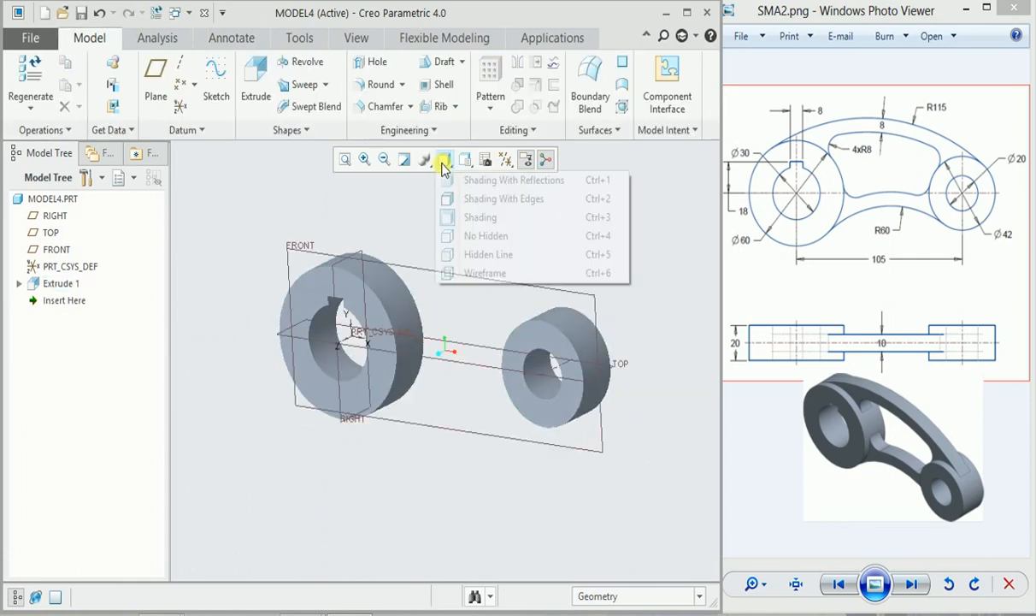
click(463, 200)
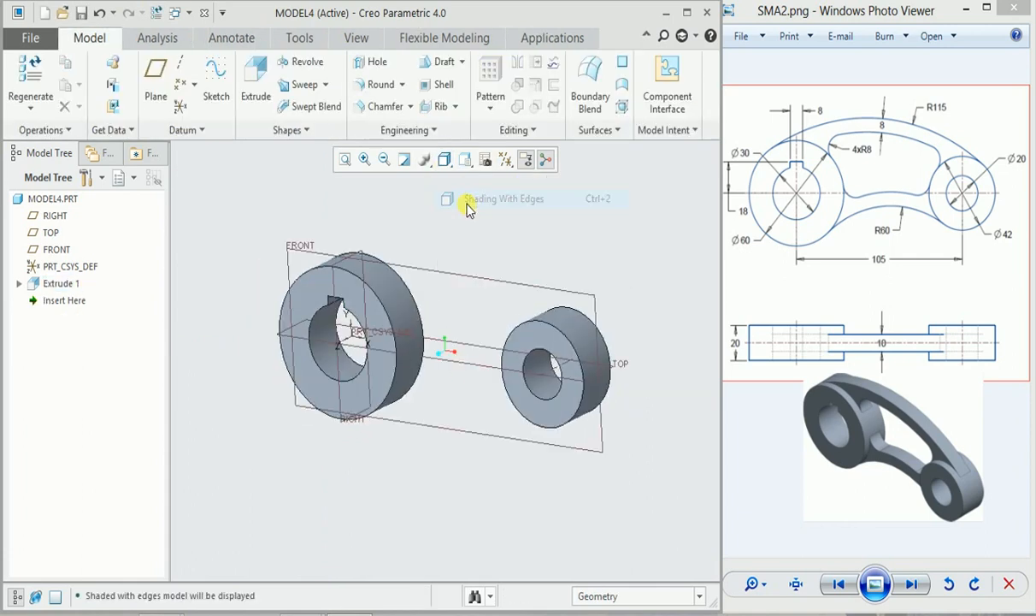
Start an extrude sketch on the FRONT plane and draw an arc of about 98 mm radius bridging the tops of both bosses' outer circles.
click(446, 273)
click(256, 85)
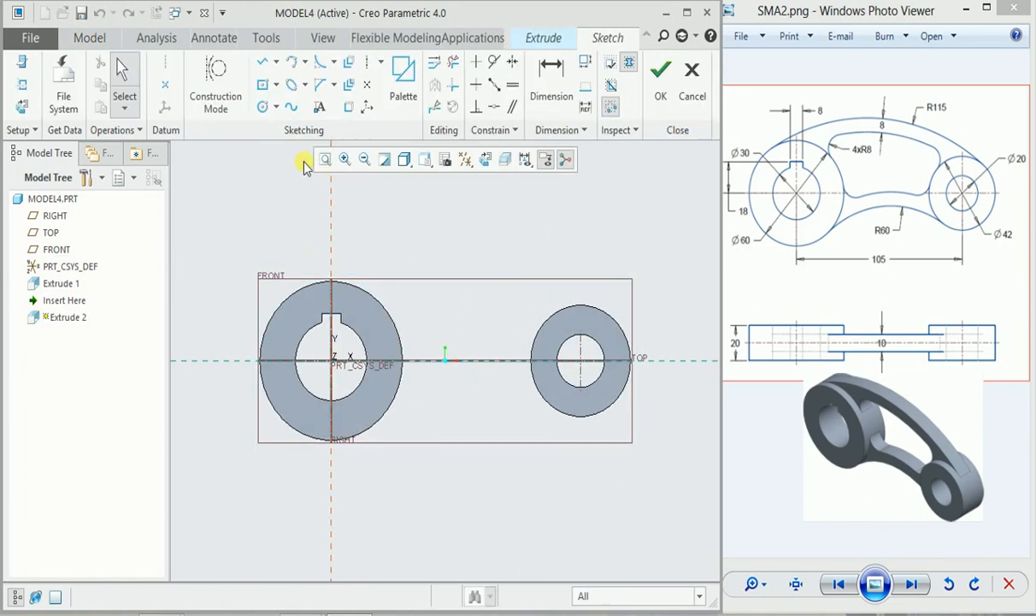
click(291, 65)
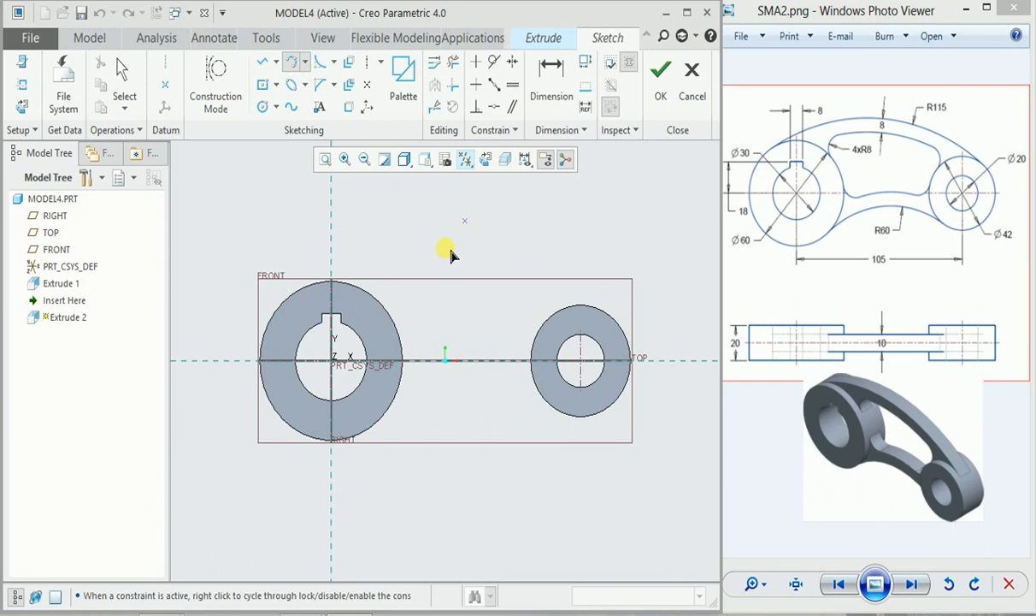
click(301, 292)
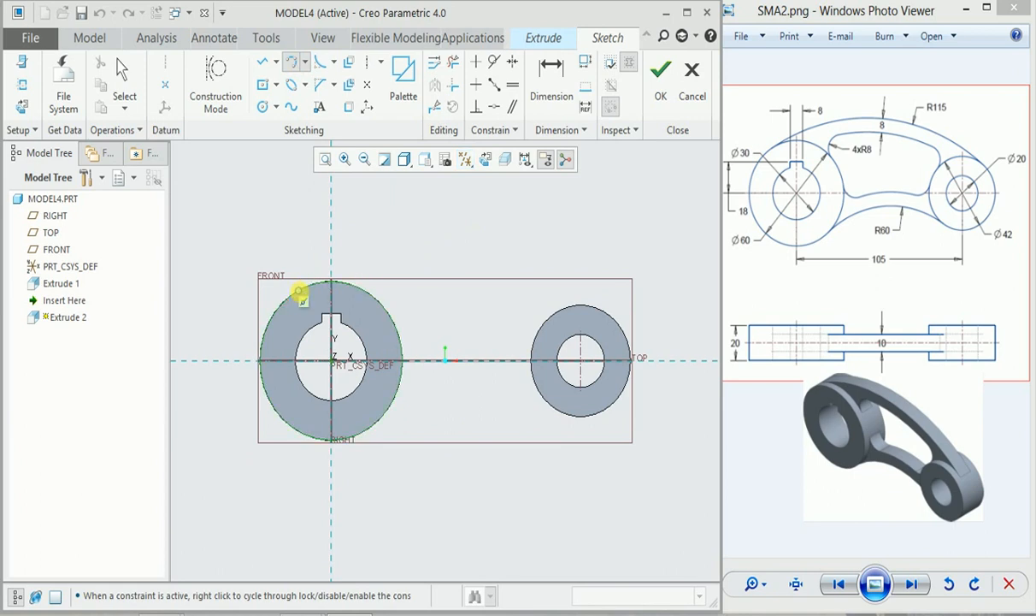
click(602, 311)
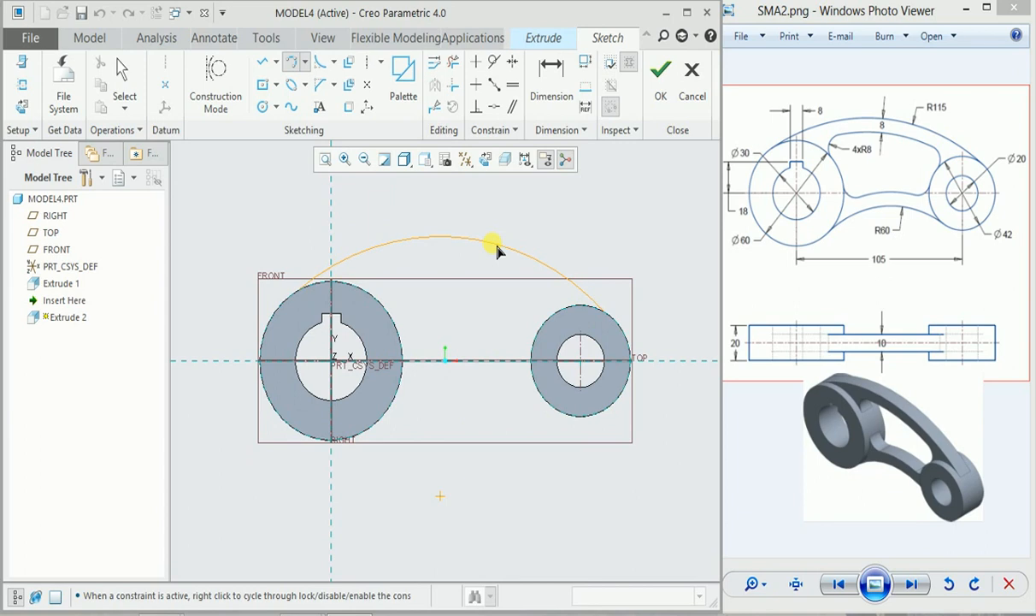
click(497, 246)
middle_click(567, 226)
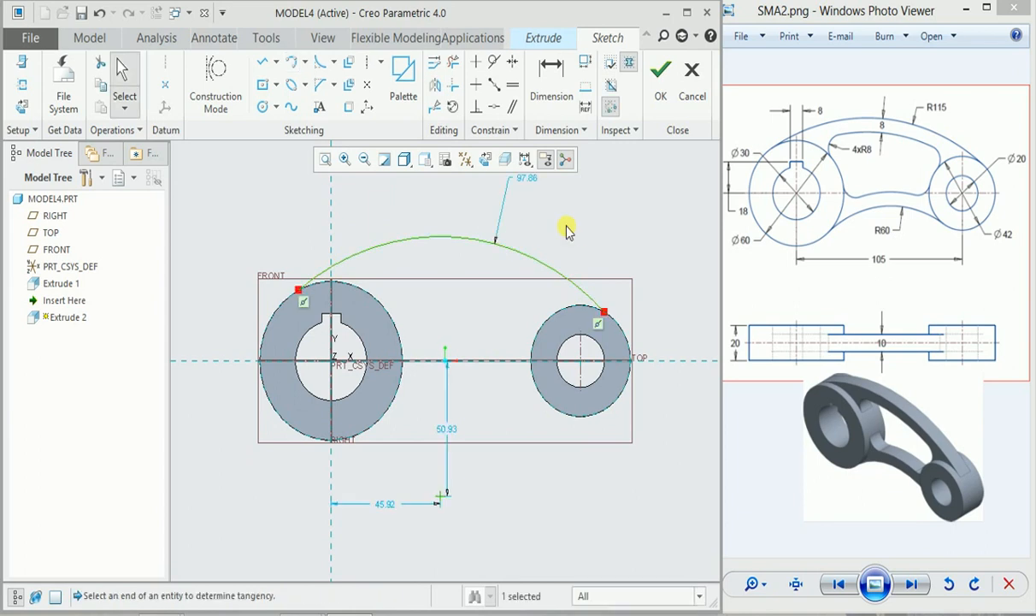
Make the upper arc tangent to both bosses' outer circles and set its radius to 115 mm.
click(493, 64)
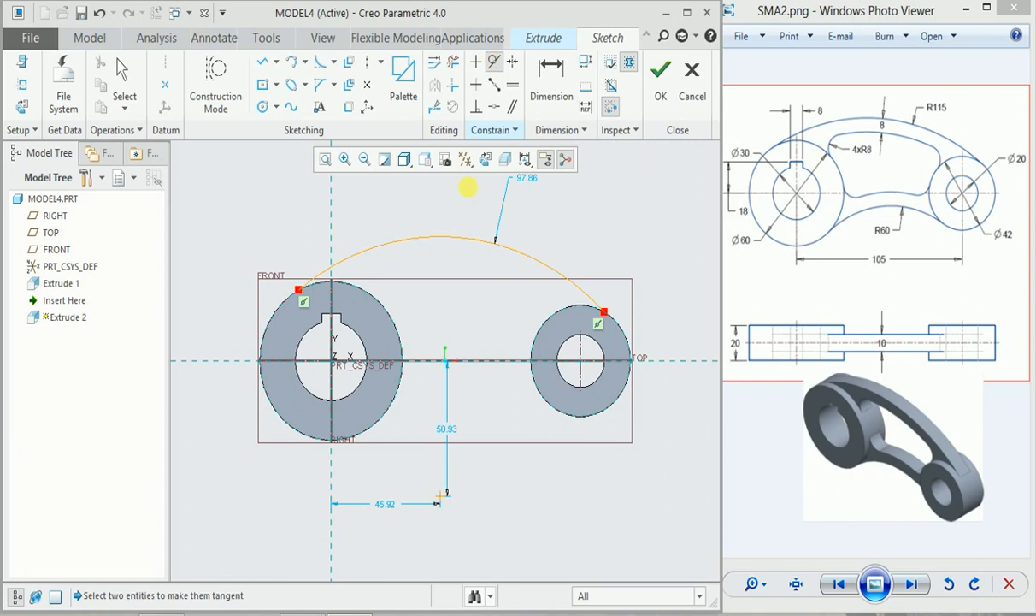
click(342, 261)
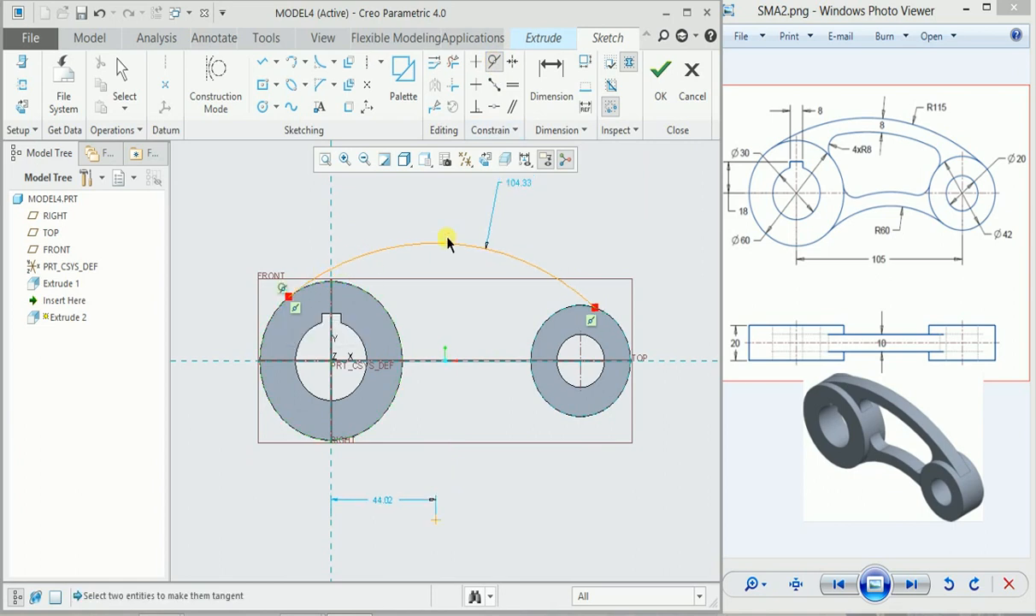
click(568, 291)
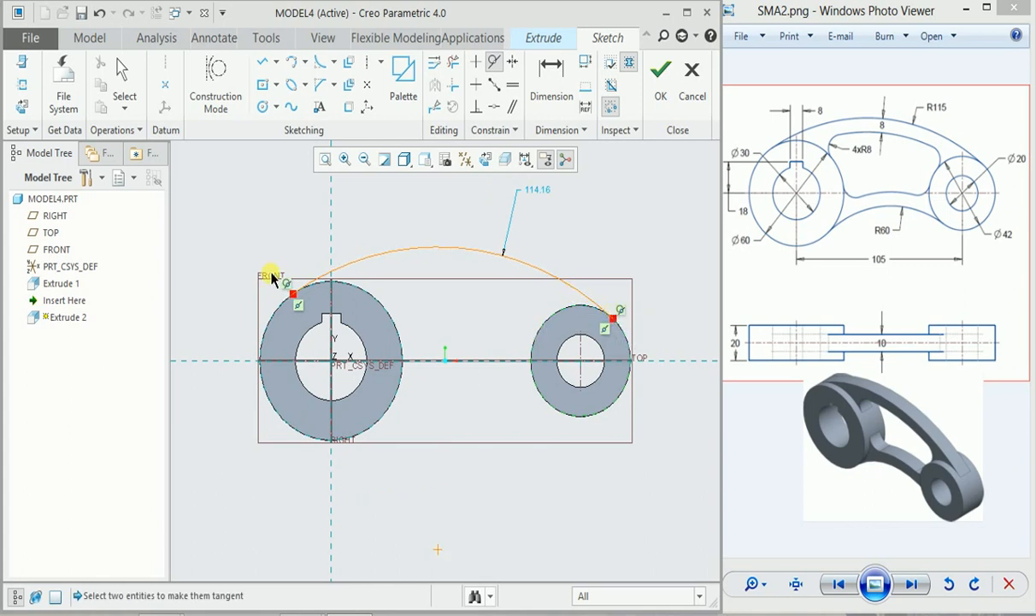
middle_click(586, 216)
click(547, 193)
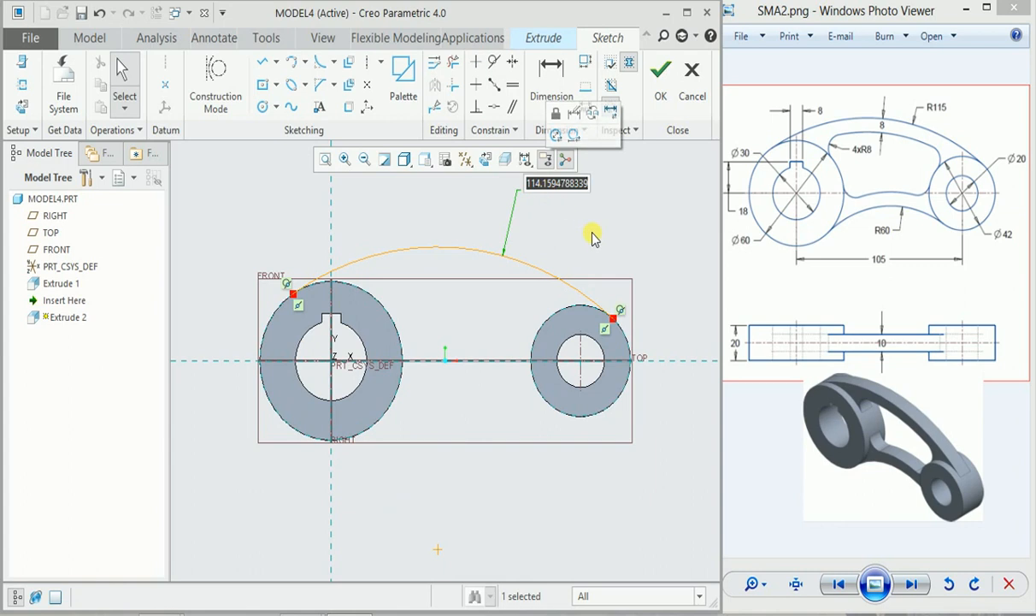
text(1)
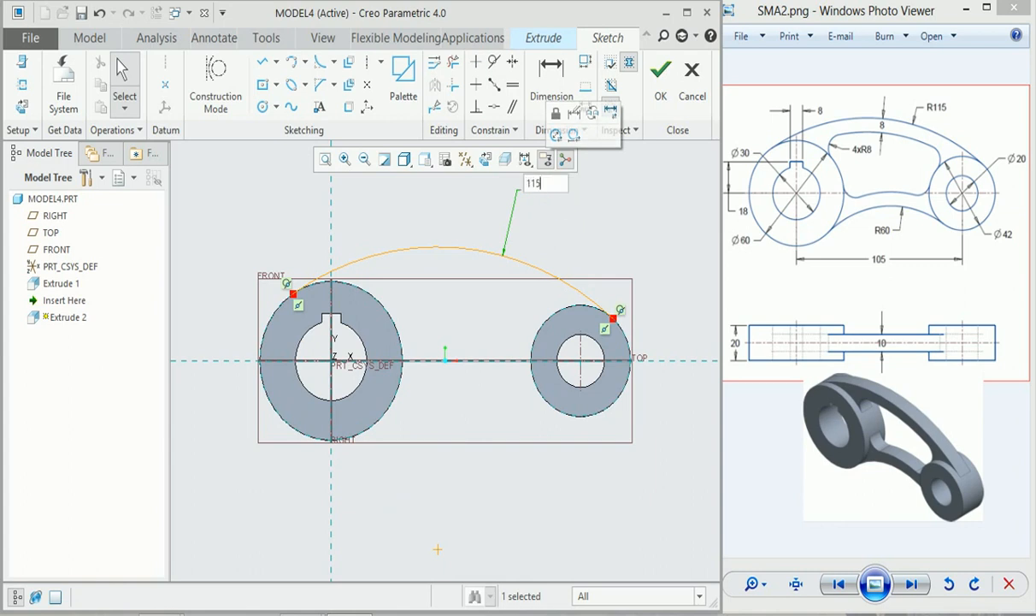
text(15)
key(Return)
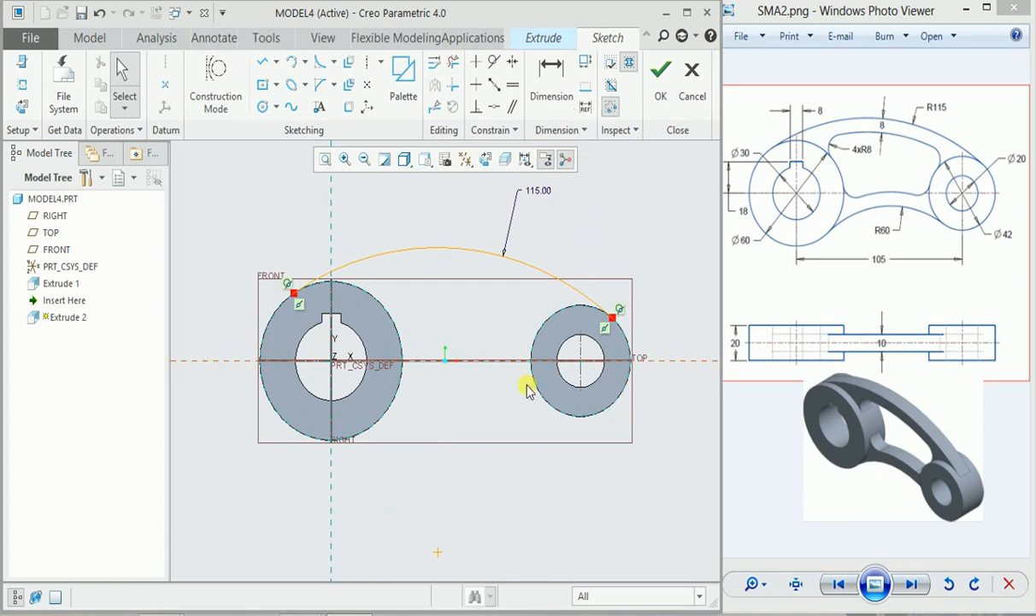
Draw a circle about 30 mm in diameter between the two bosses, centred about 19 mm below their centreline.
middle_drag(526, 389, 525, 347)
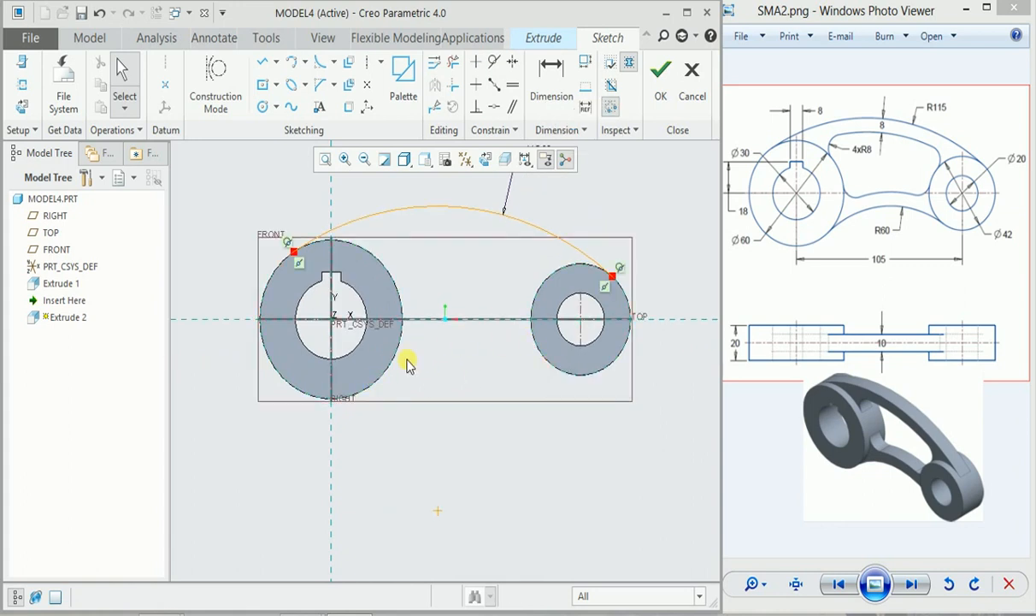
click(264, 107)
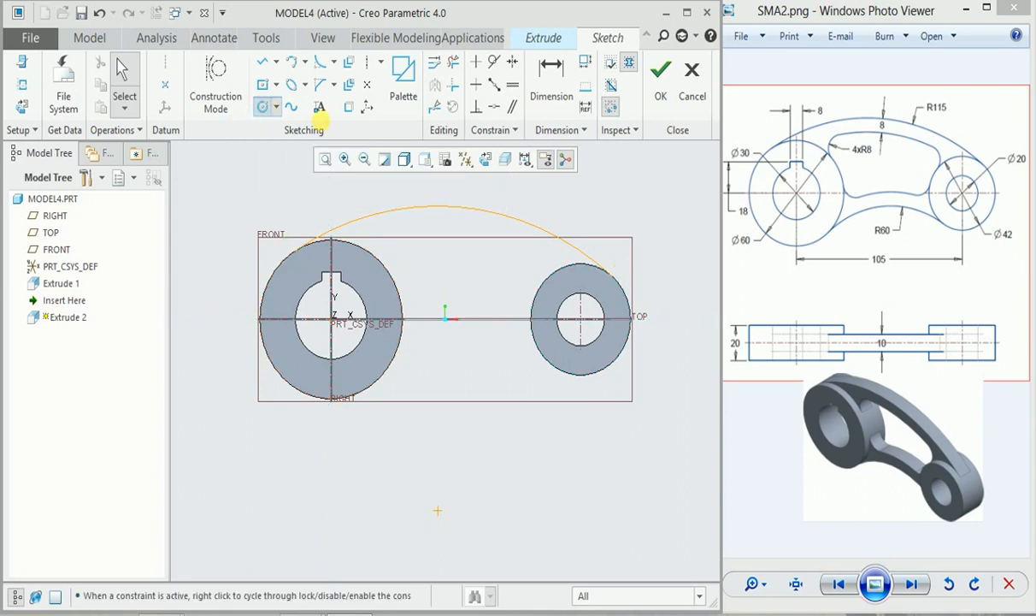
click(475, 371)
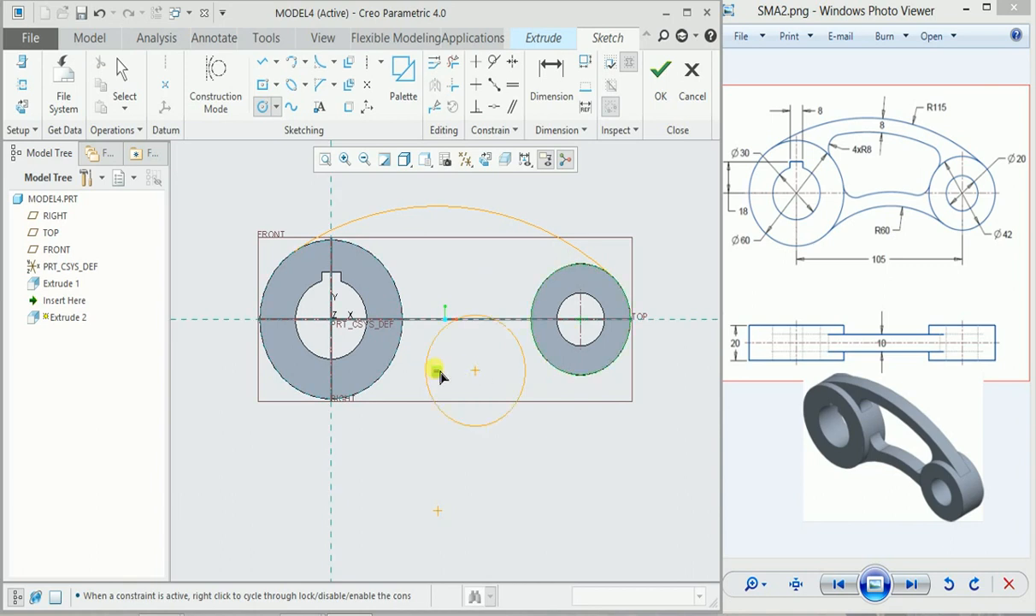
click(442, 371)
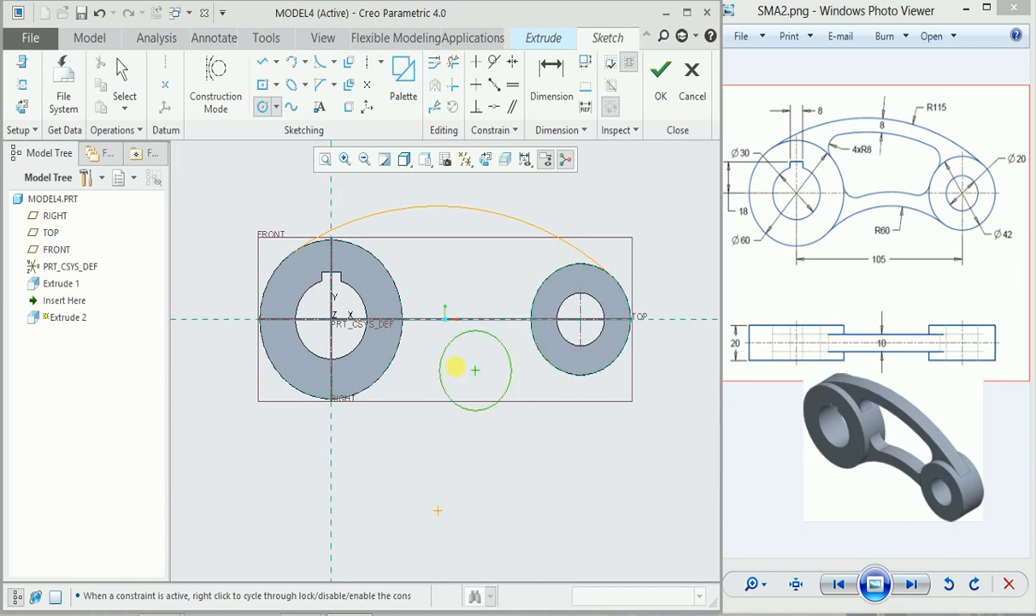
middle_click(530, 448)
scroll(528, 444, up, 2)
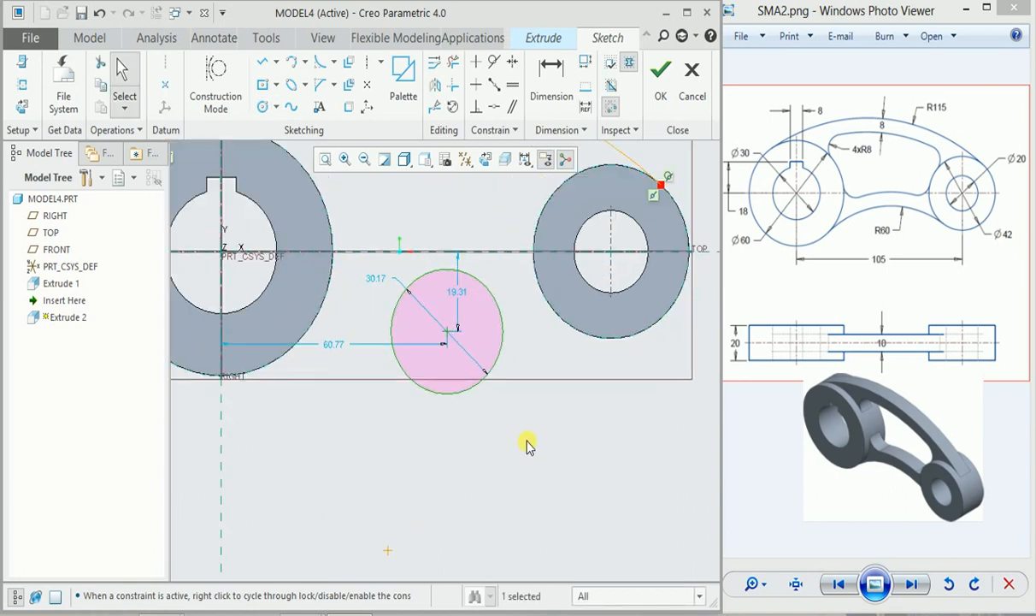
Constrain the circle between the bosses to be tangent to the outer circles of both bosses.
click(493, 64)
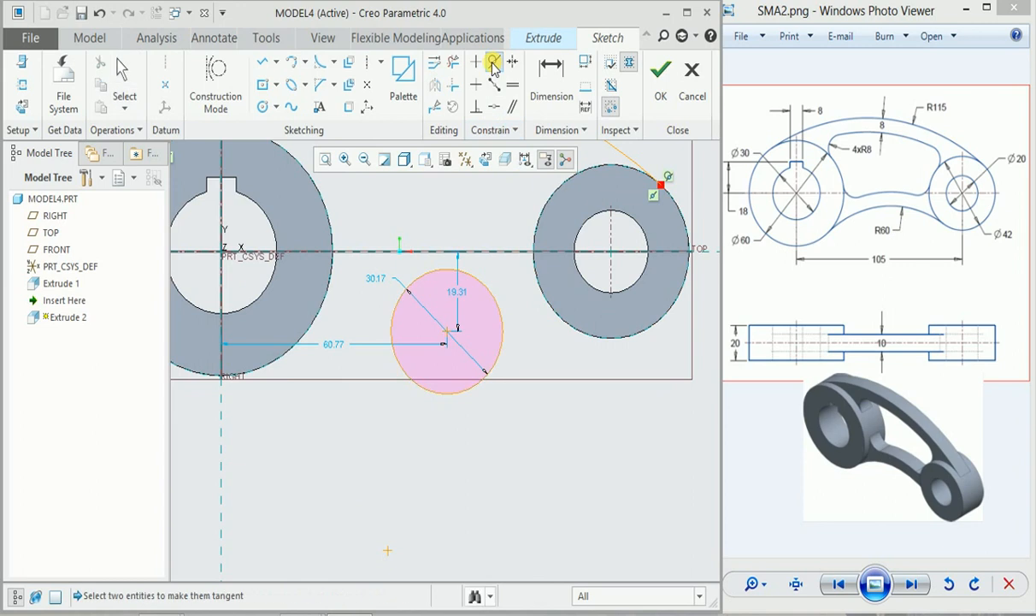
click(392, 321)
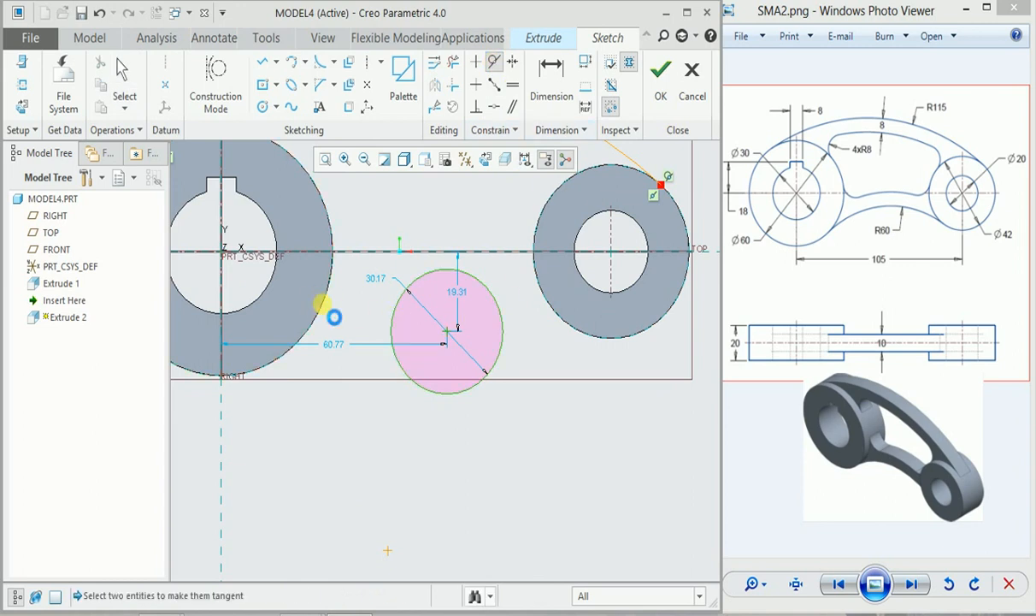
click(328, 313)
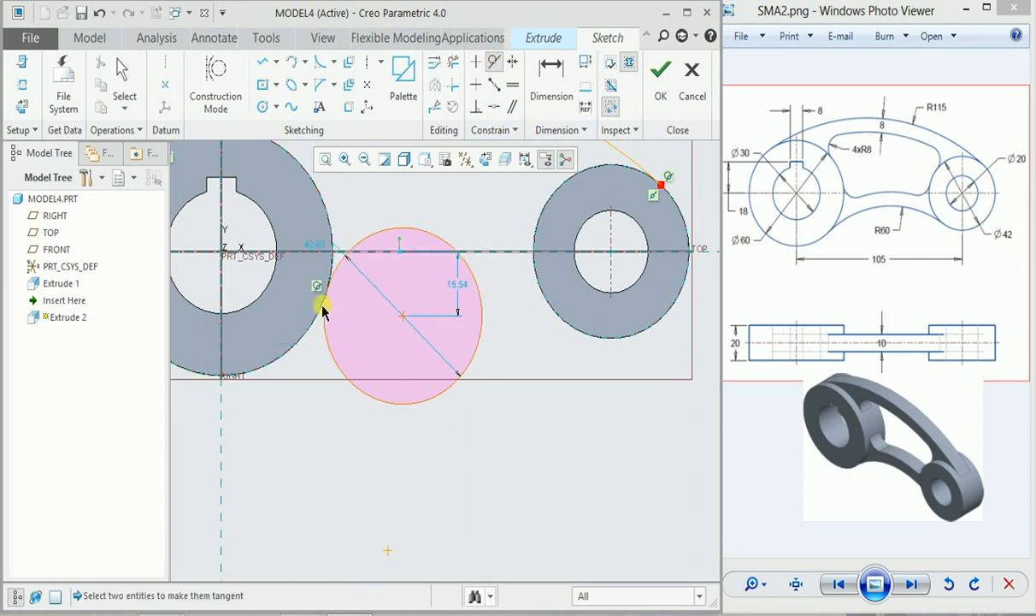
click(480, 325)
click(542, 299)
middle_click(582, 437)
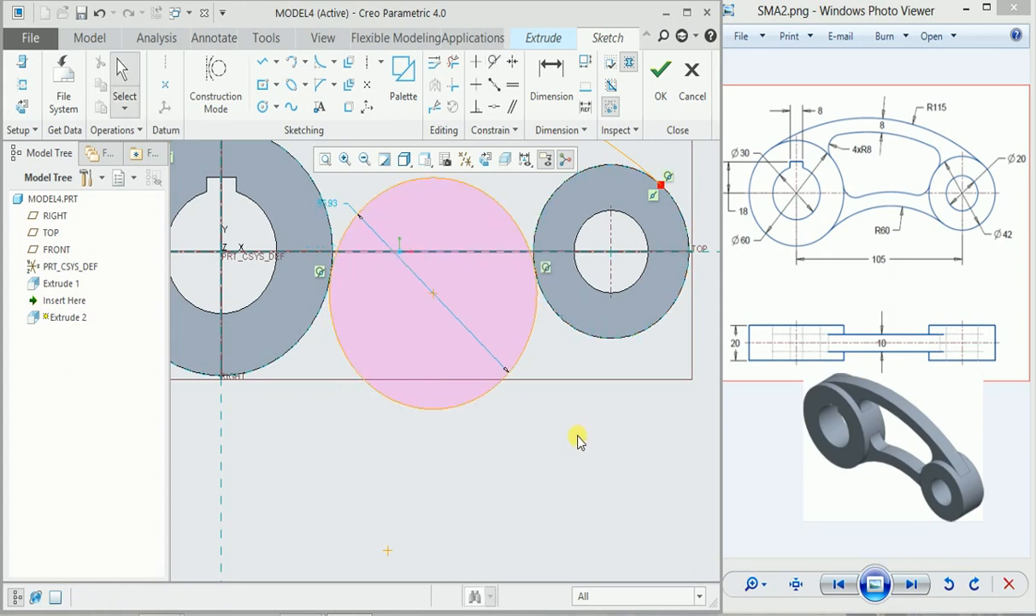
Convert the lower circle's diameter dimension to a radius and set it to 60 mm.
scroll(578, 441, down, 3)
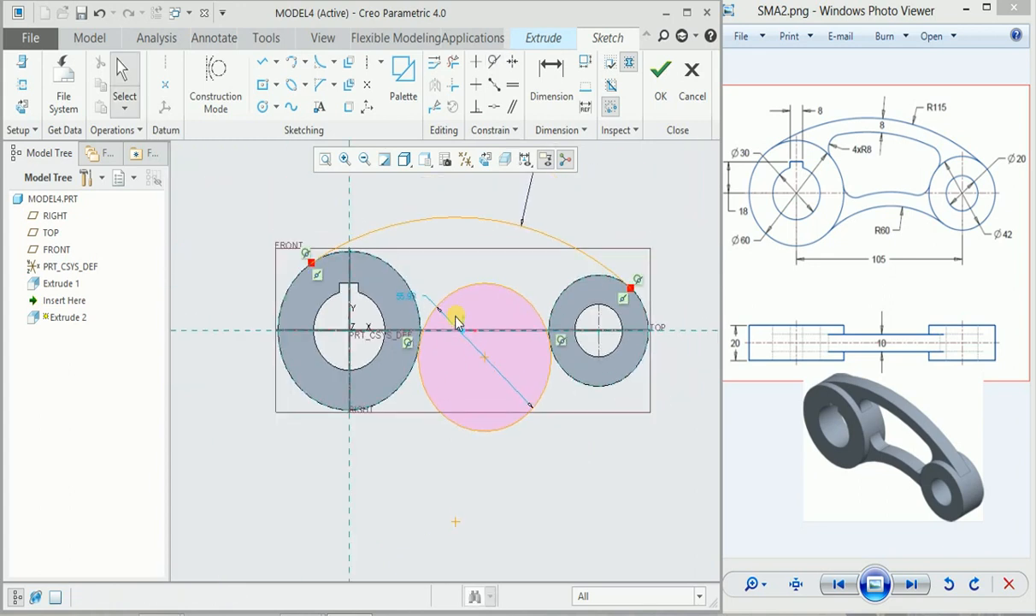
mouse_move(415, 295)
mouse_down()
mouse_move(417, 274)
mouse_move(428, 278)
mouse_up()
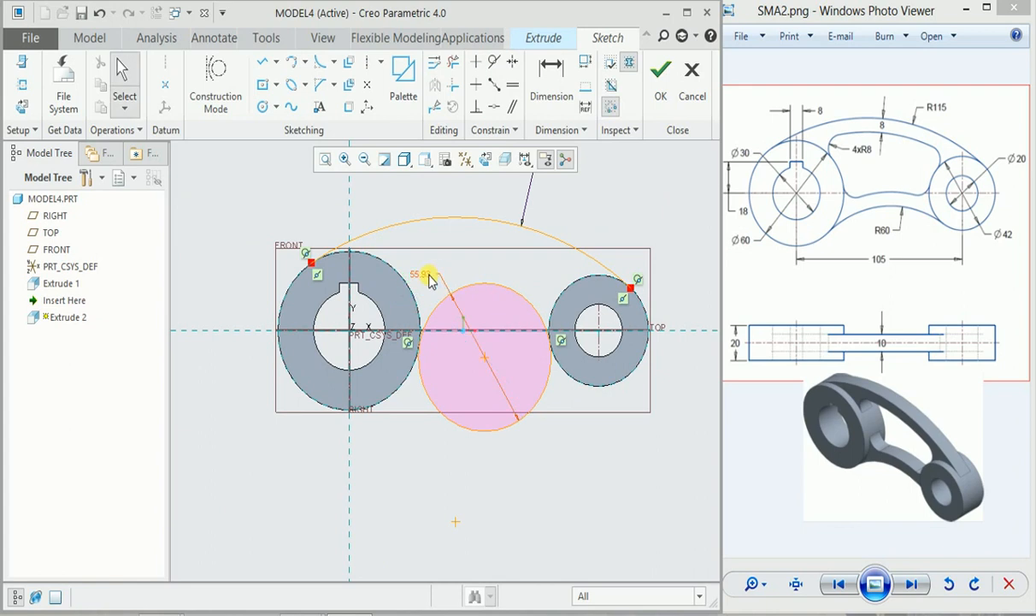
click(439, 220)
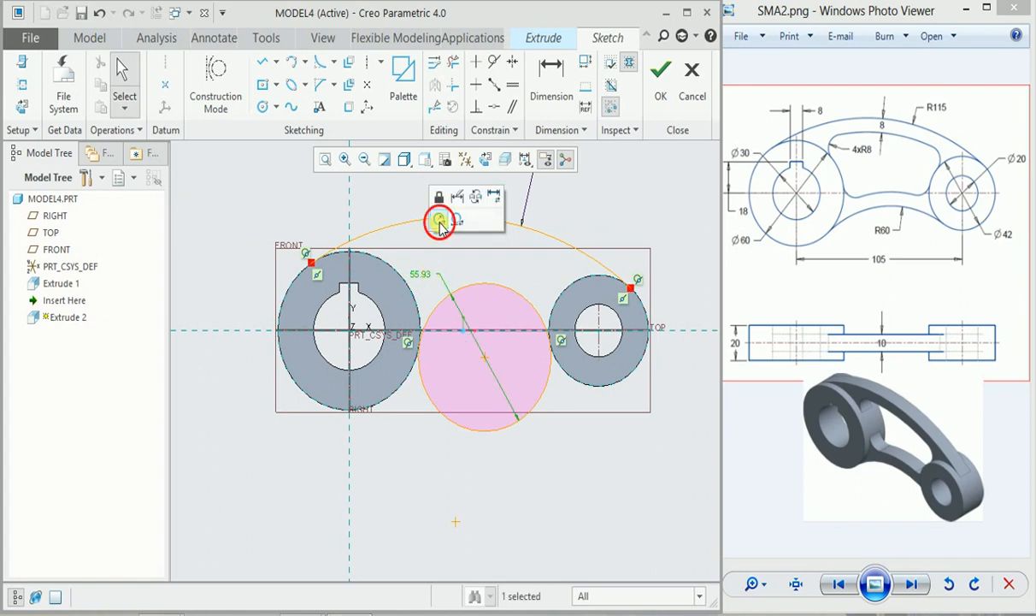
double_click(423, 269)
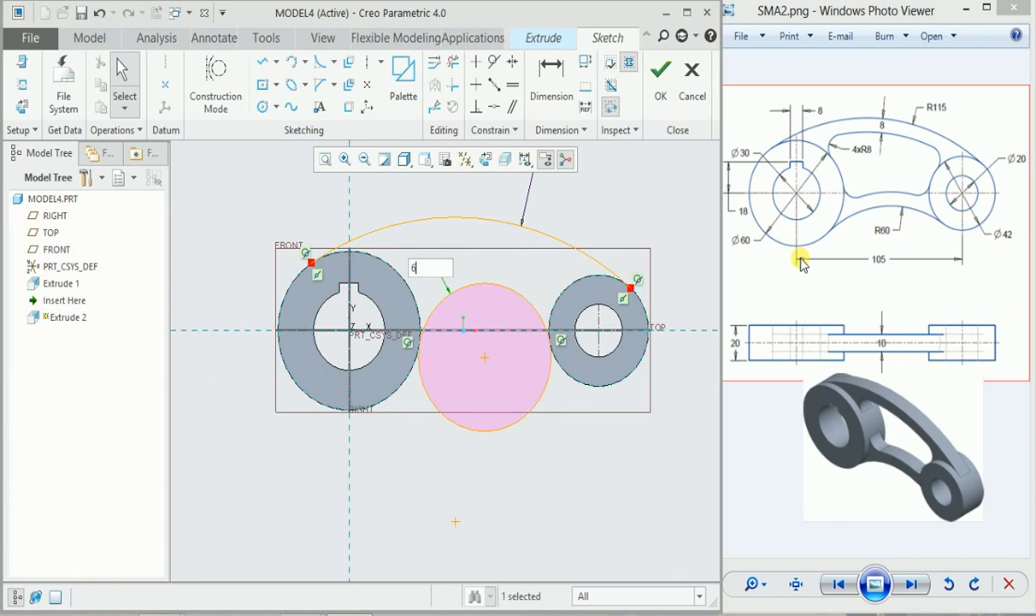
key(Return)
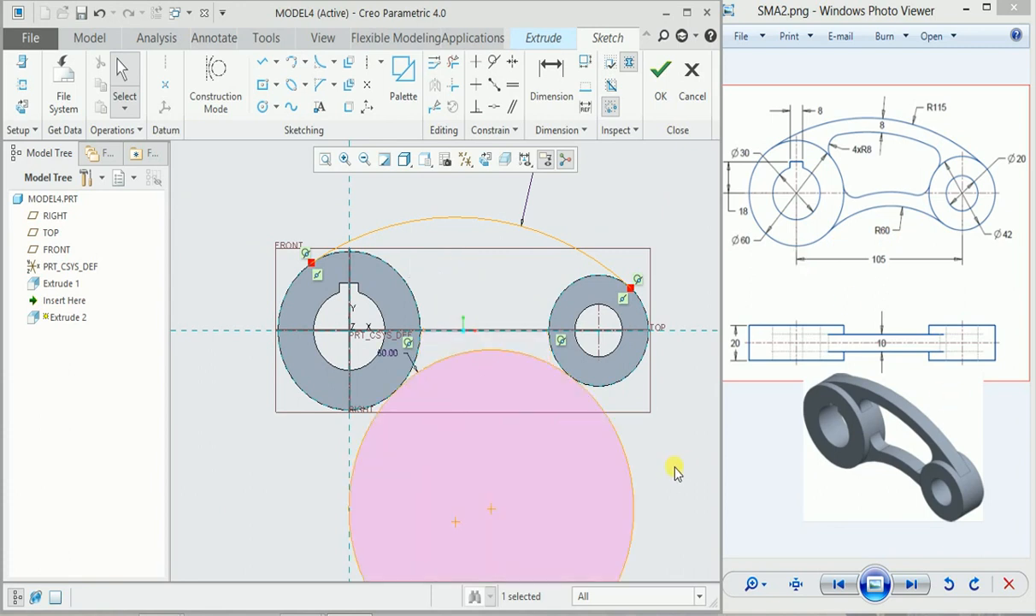
Trim the R60 circle so that only its upper arc between the two bosses' tangent points remains.
mouse_move(641, 459)
shift+middle_down()
mouse_move(576, 437)
mouse_move(569, 418)
shift+middle_up()
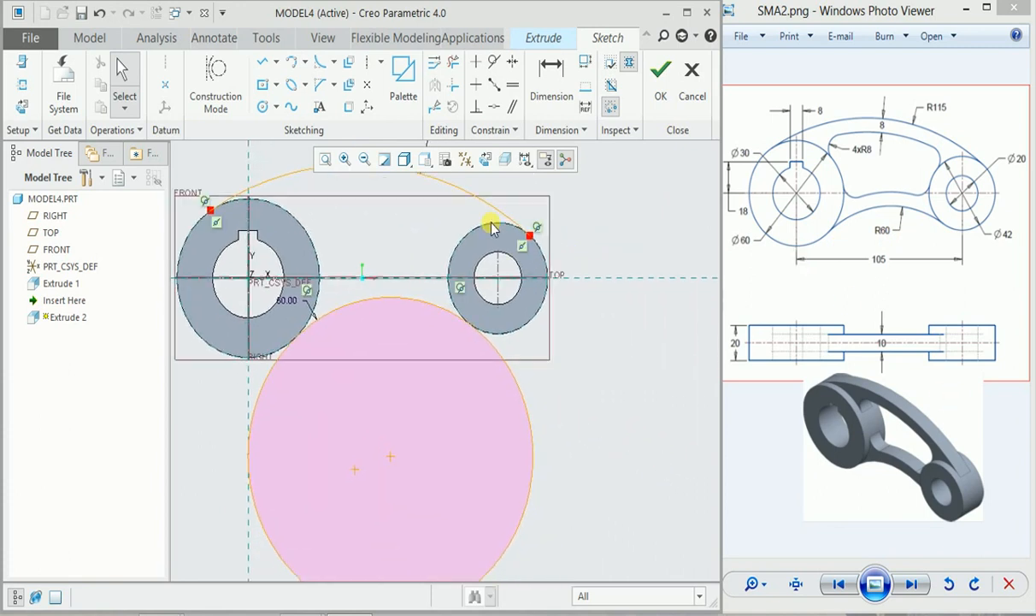
click(450, 62)
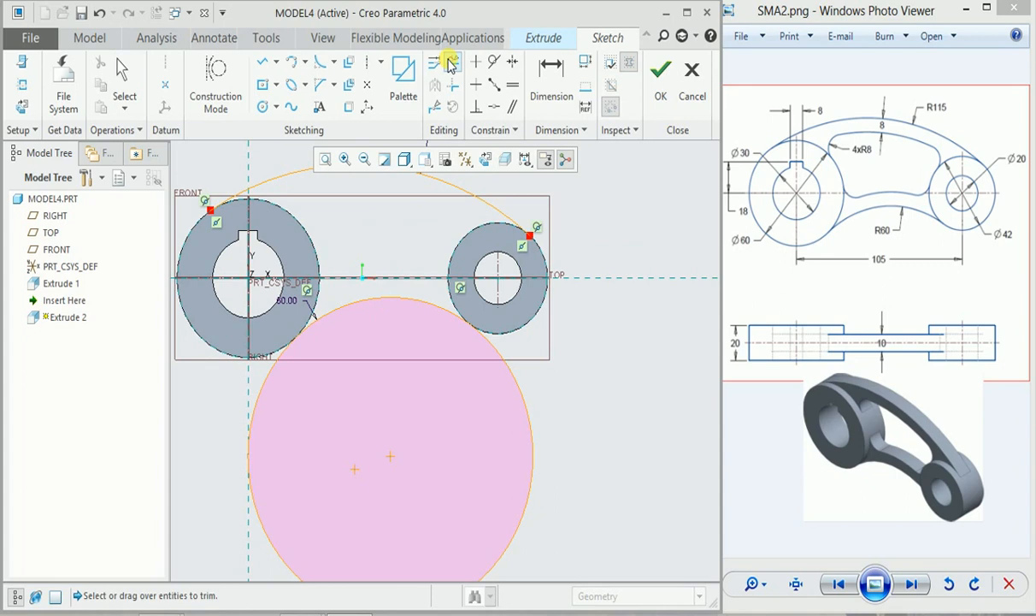
click(520, 393)
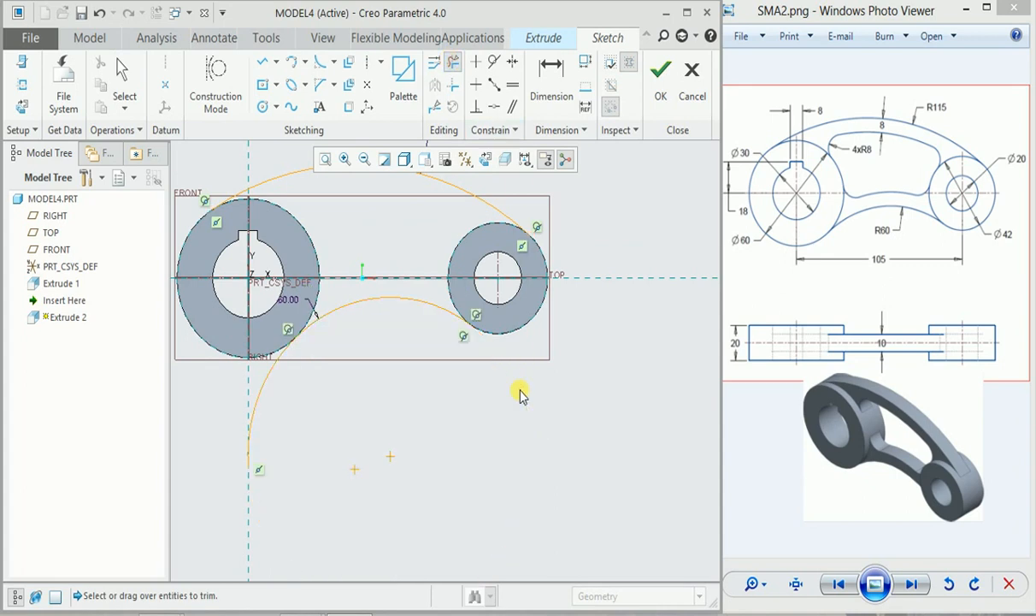
click(254, 438)
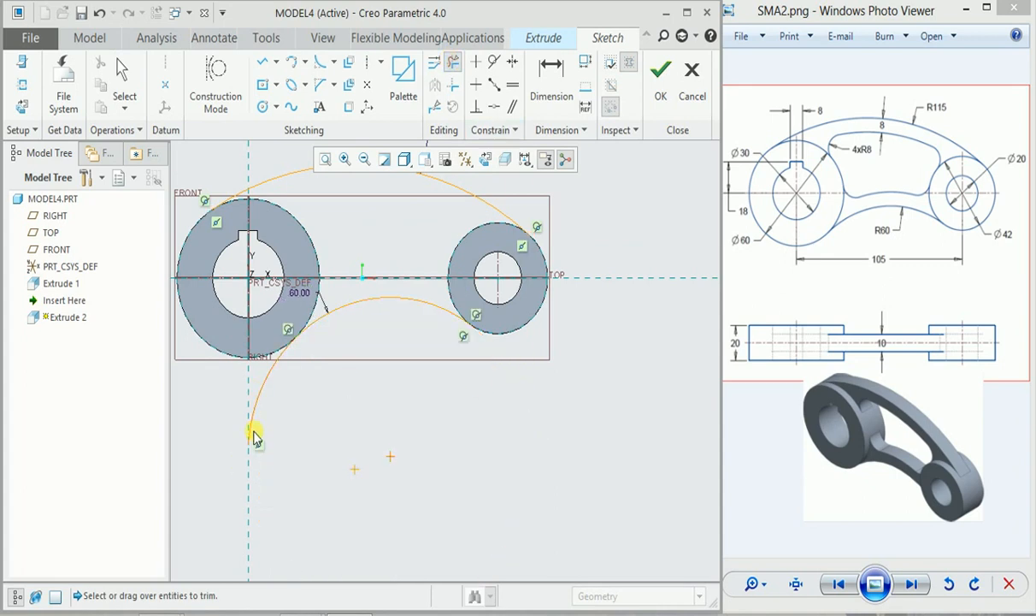
click(255, 421)
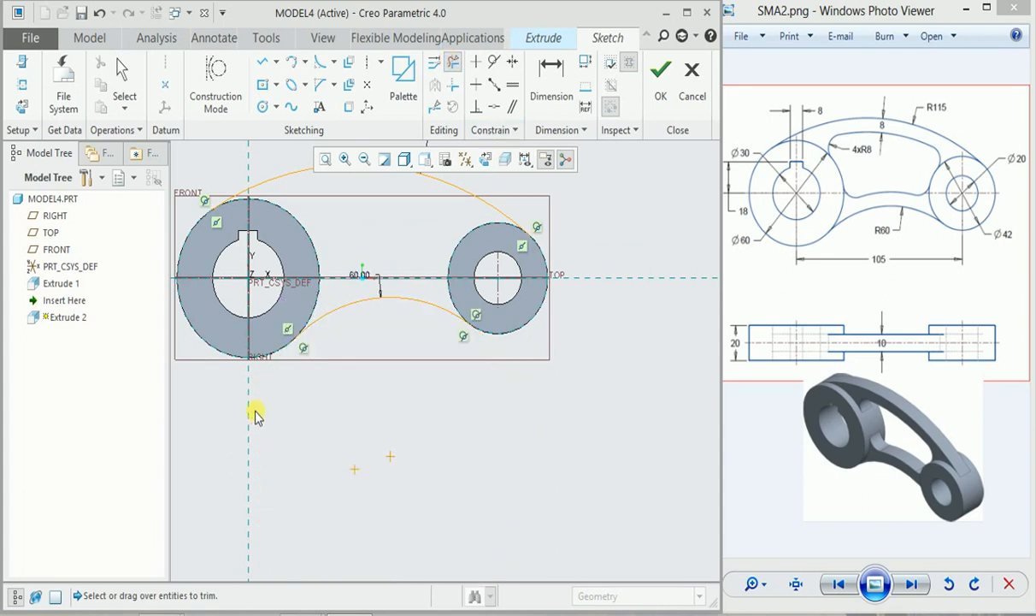
middle_click(384, 333)
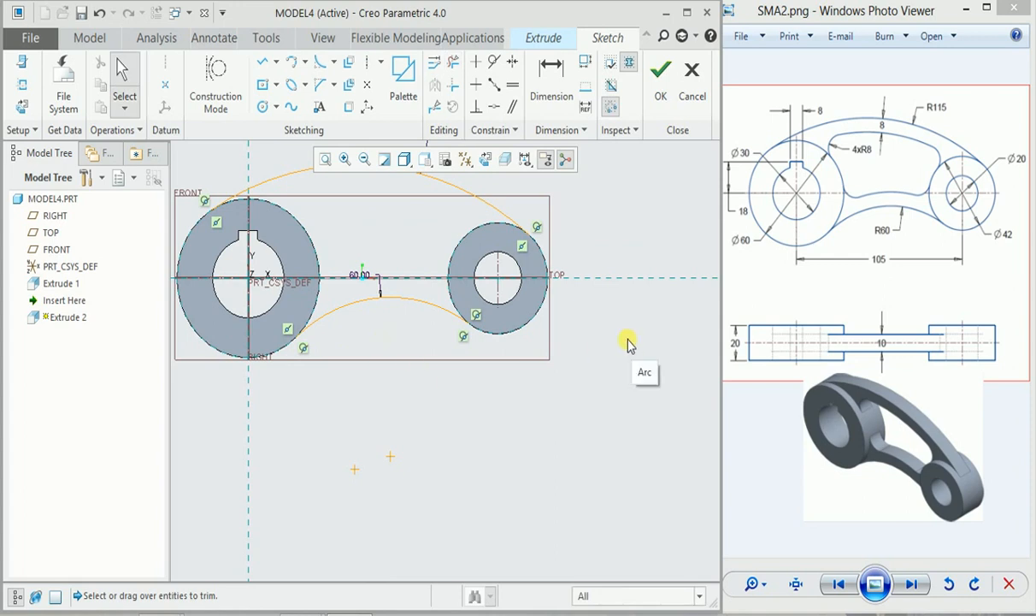
Draw a centre-and-ends arc along the large boss's outer circle, from the R115 arc's end to the R60 arc's end.
scroll(628, 344, up, 1)
middle_drag(628, 343, 625, 376)
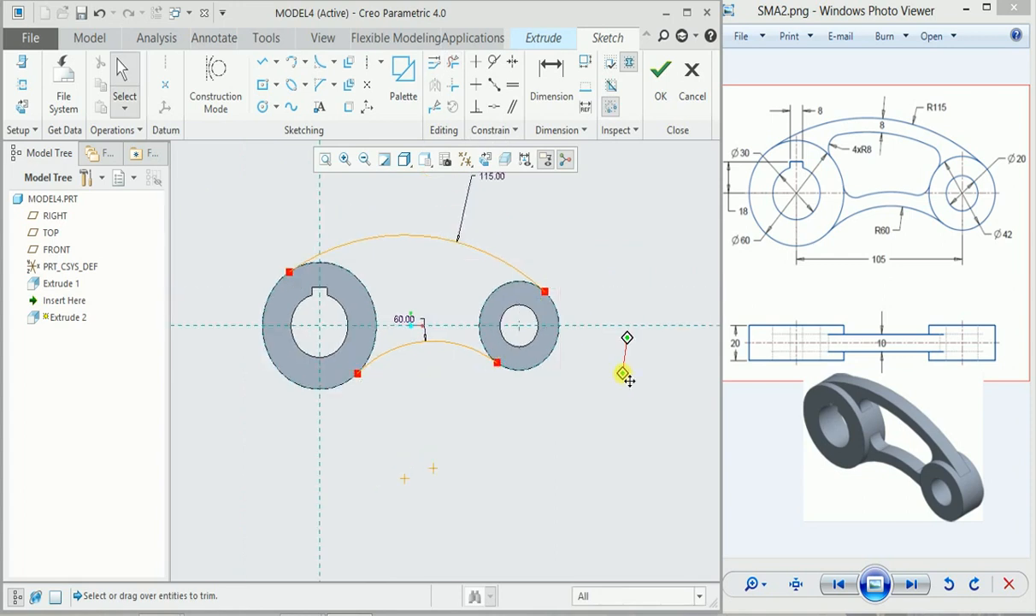
click(304, 64)
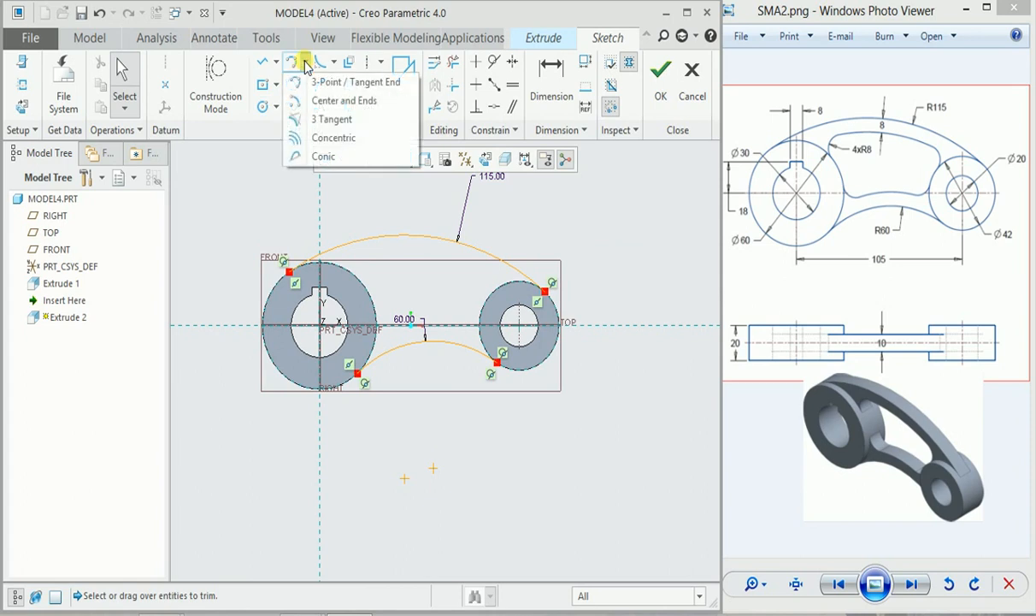
click(342, 100)
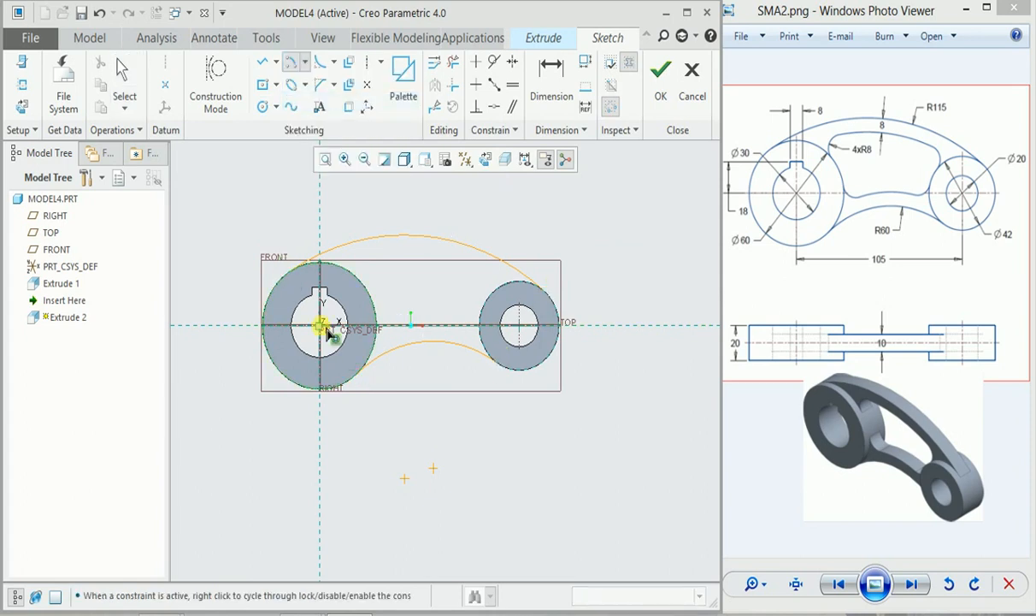
click(292, 271)
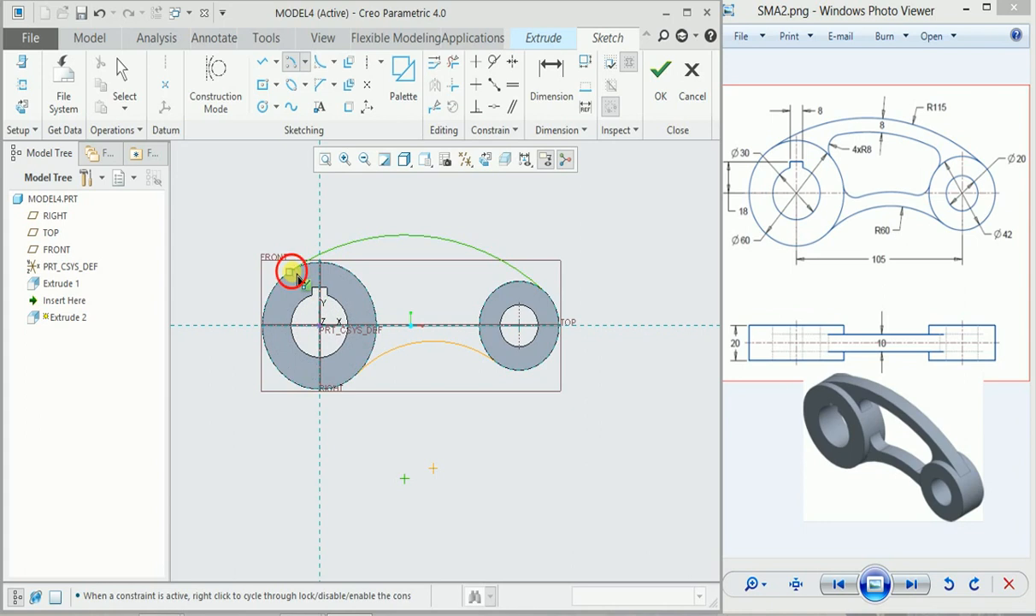
click(364, 369)
middle_click(435, 433)
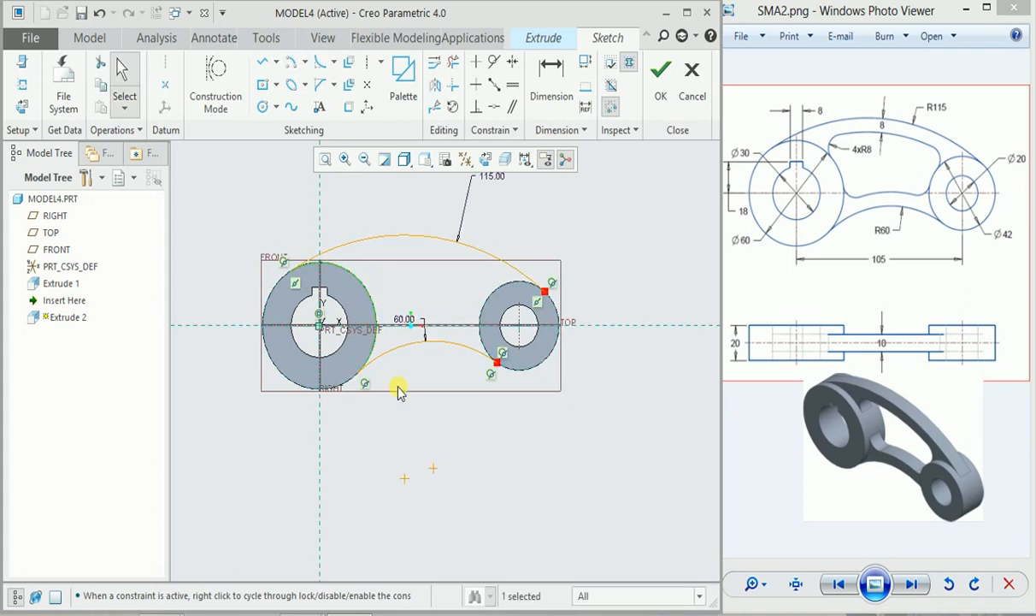
Draw a centre-and-ends arc along the small boss's outer circle, joining the other ends of the R115 and R60 arcs.
click(290, 65)
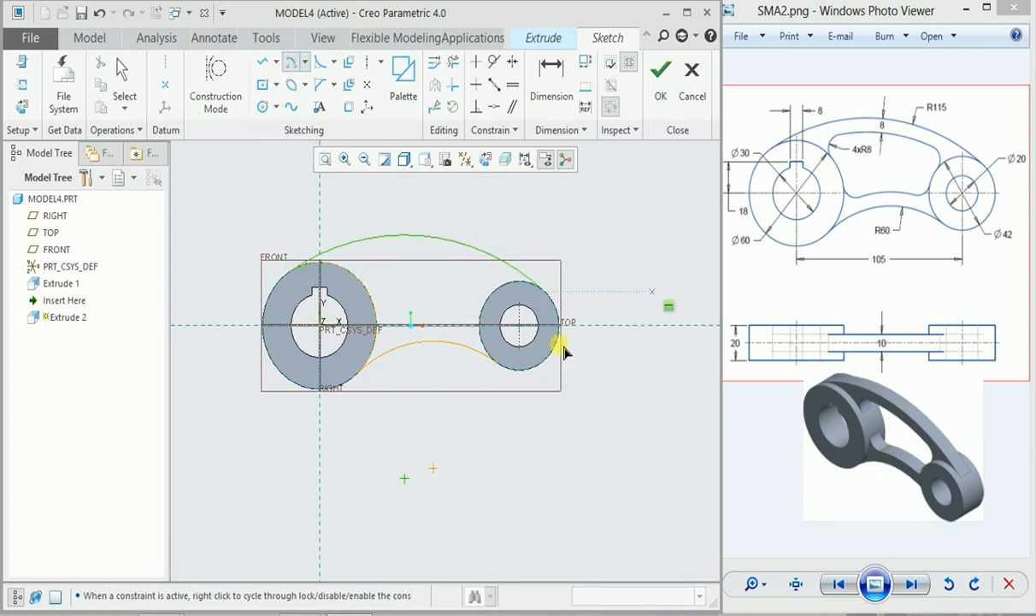
click(519, 326)
click(541, 289)
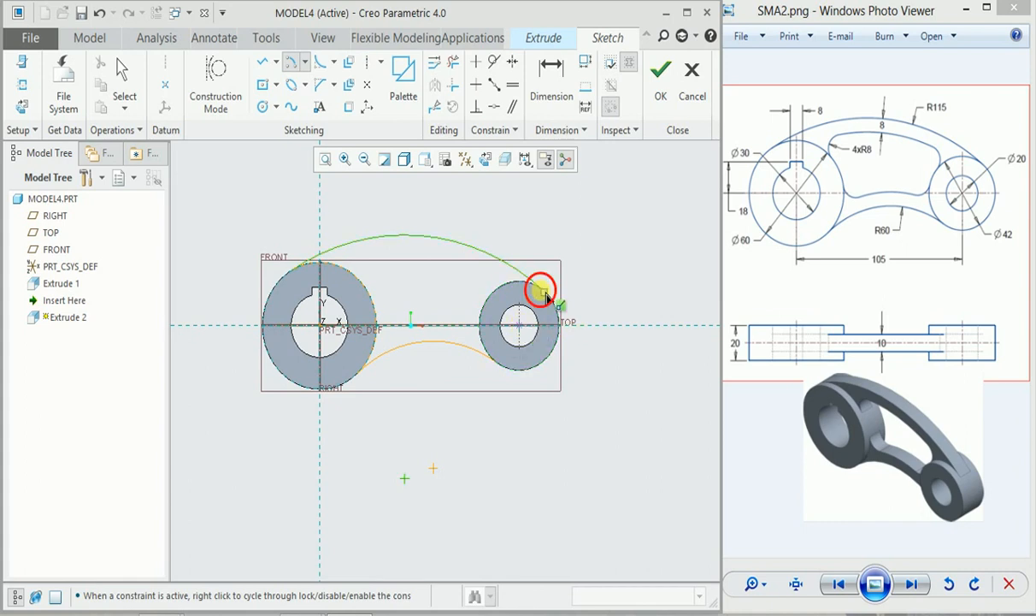
middle_click(623, 402)
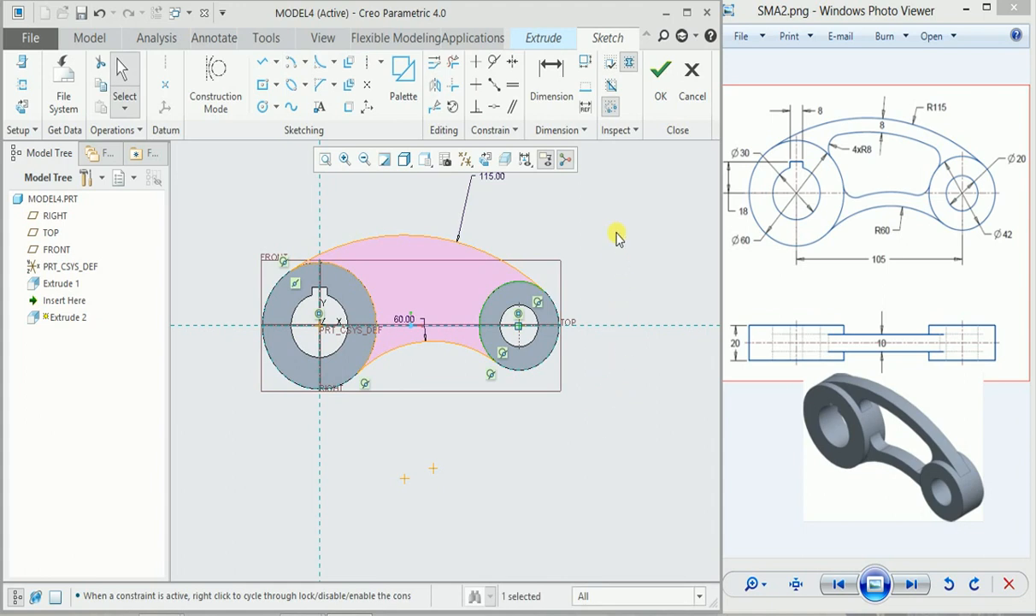
Offset the small boss's arc 8 mm toward its hole, and the R115 and R60 arcs 8 mm into the web.
click(350, 66)
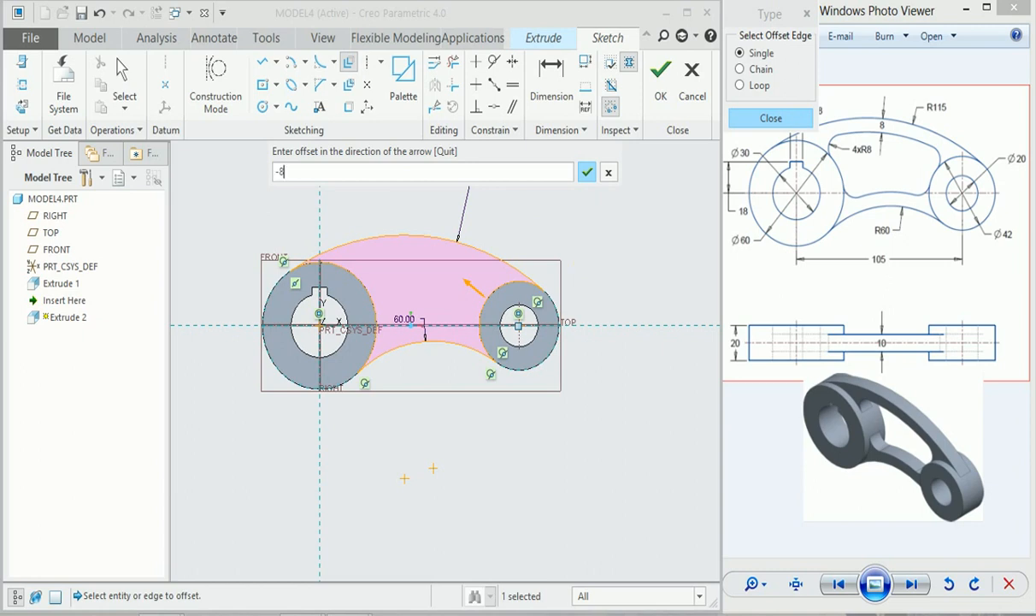
click(586, 175)
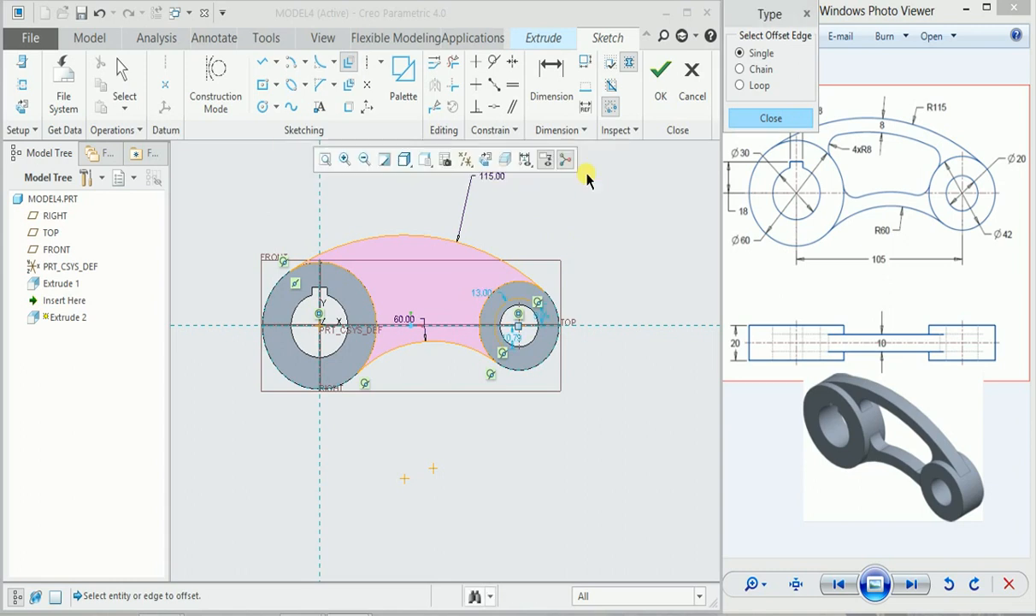
click(496, 260)
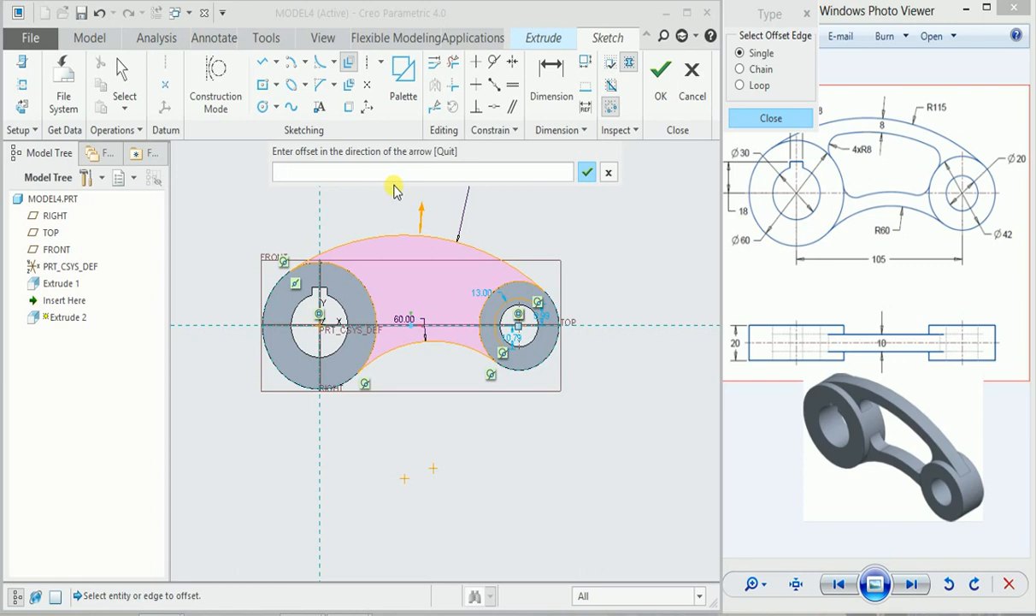
key(Return)
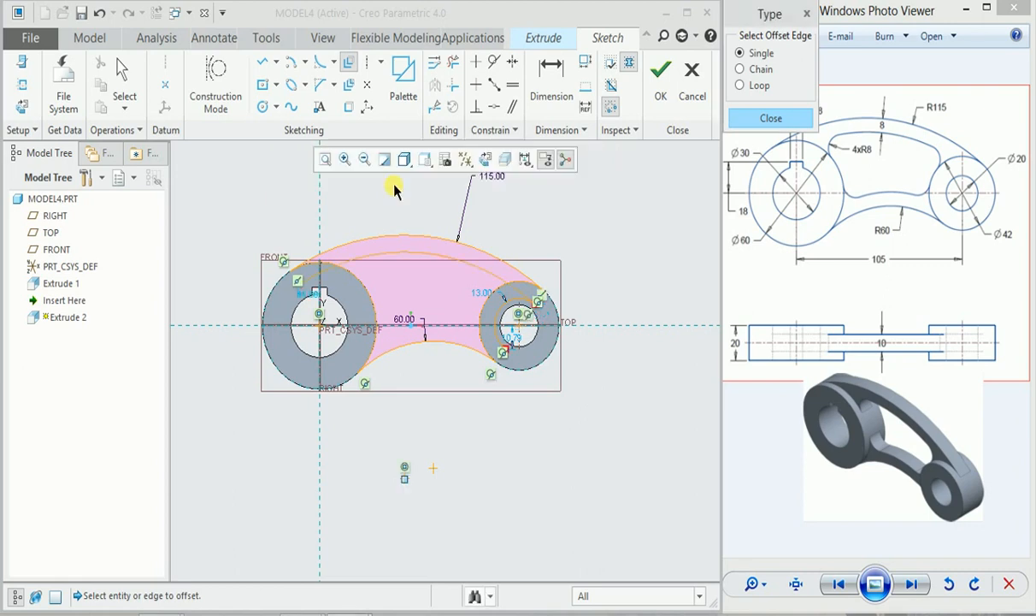
click(454, 351)
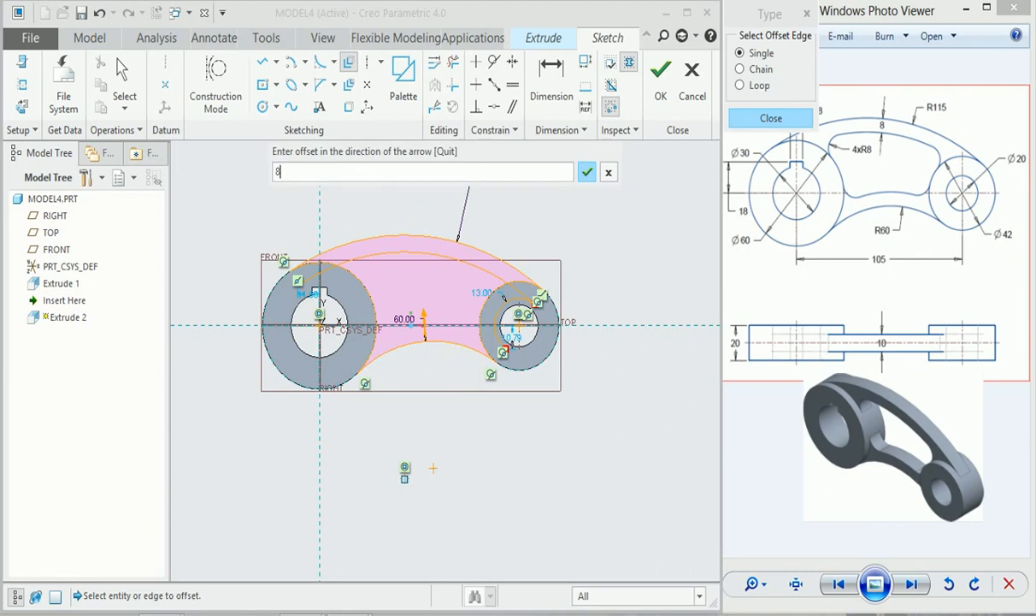
click(587, 174)
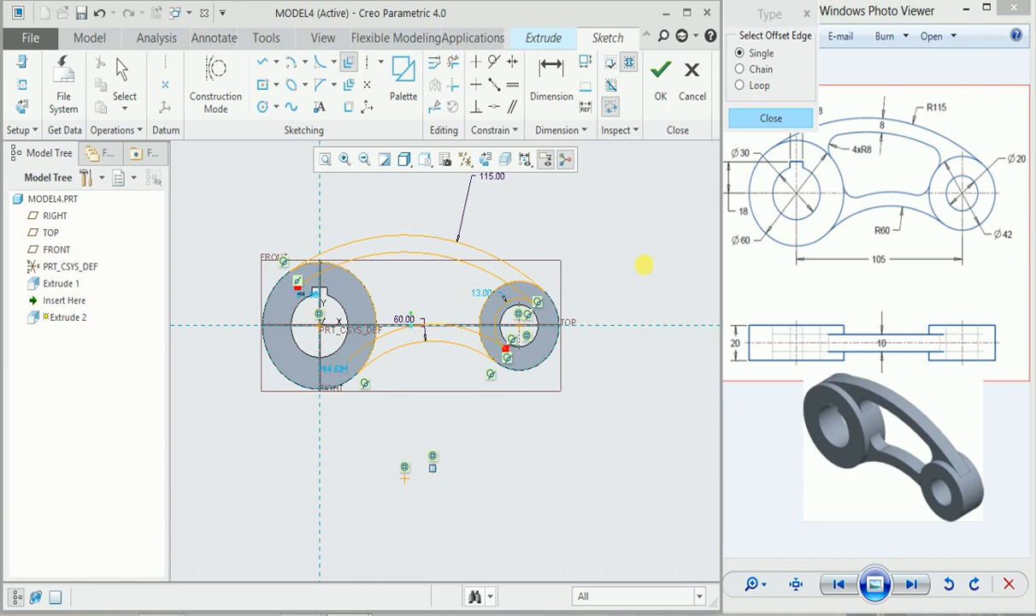
middle_click(645, 266)
Trim the offset arcs' ends inside the large boss and the upper part of the boss arc between them.
scroll(628, 274, down, 1)
shift+middle_drag(613, 276, 661, 253)
scroll(461, 281, down, 1)
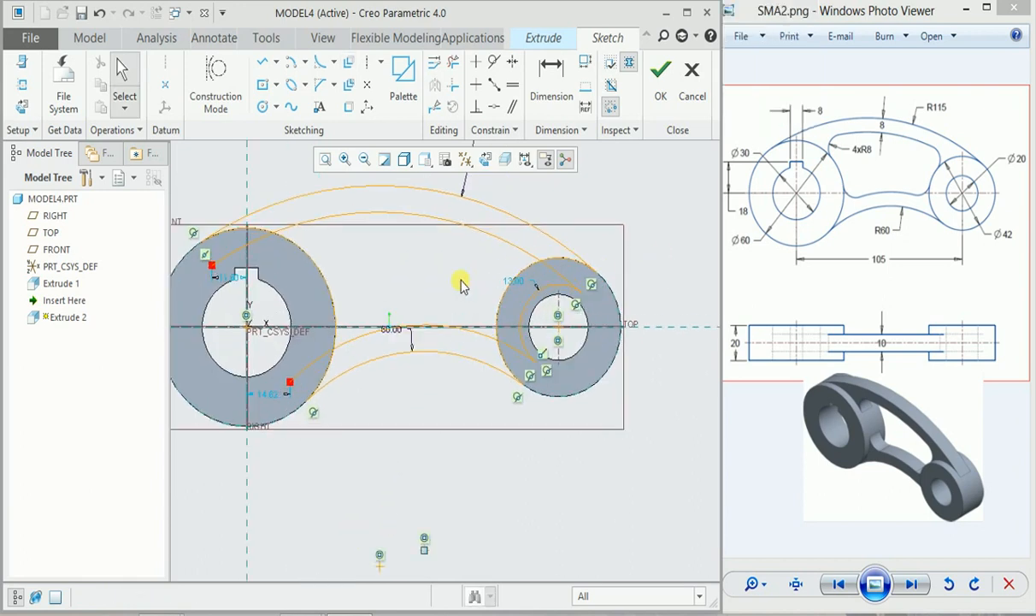
click(453, 66)
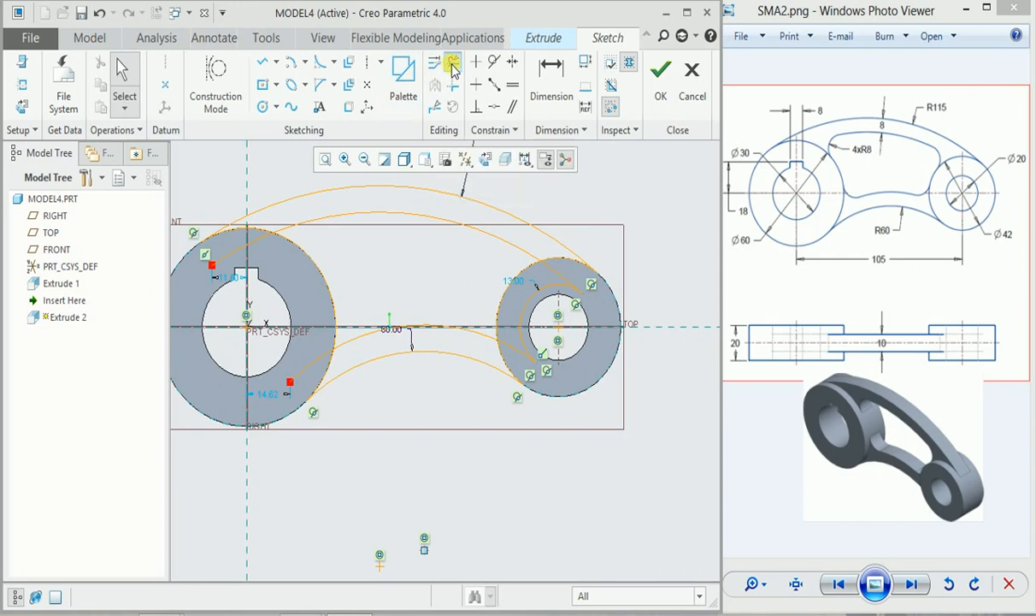
click(230, 253)
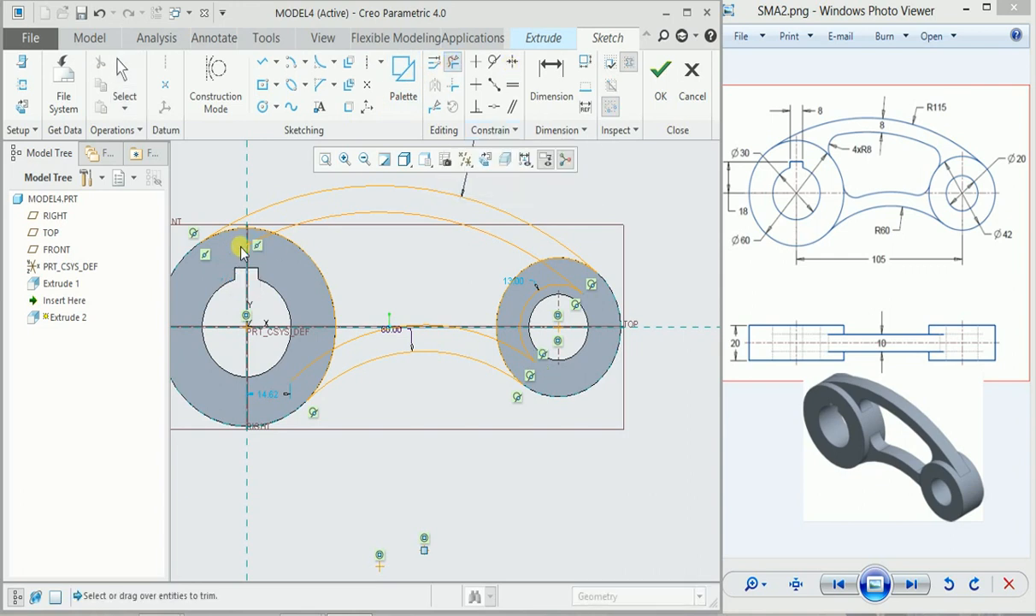
click(329, 288)
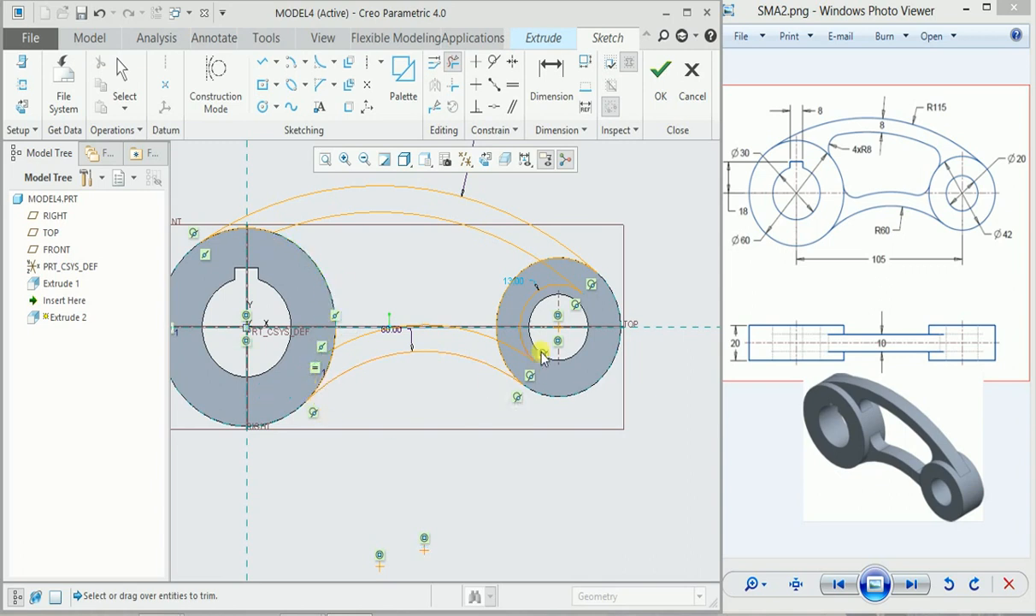
Trim the offset arcs' ends inside the small boss, the boss arc's upper part between them, and the leftover arc around the hole.
click(513, 346)
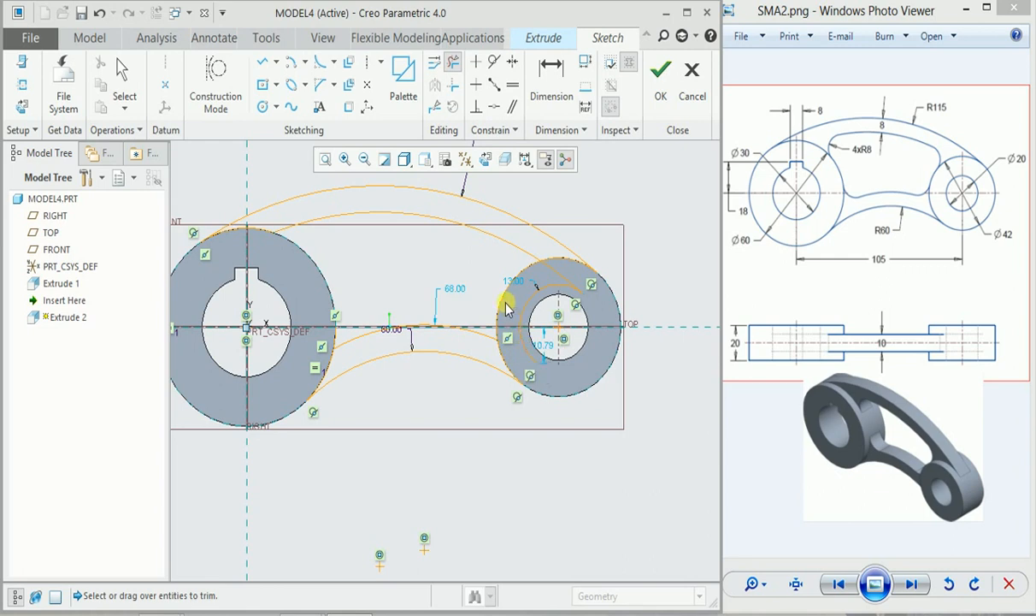
click(504, 295)
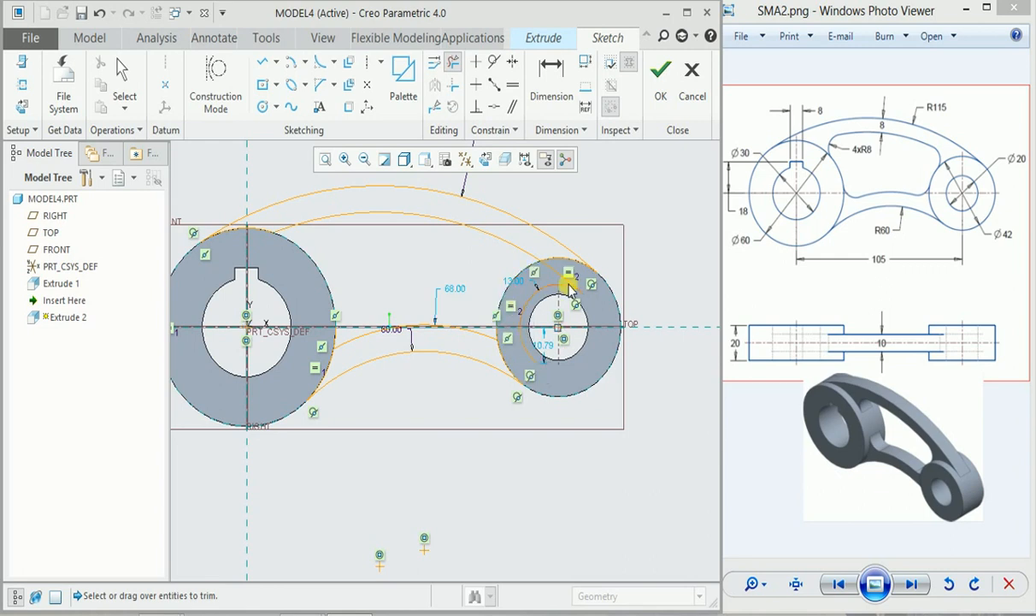
click(560, 286)
click(557, 278)
click(511, 335)
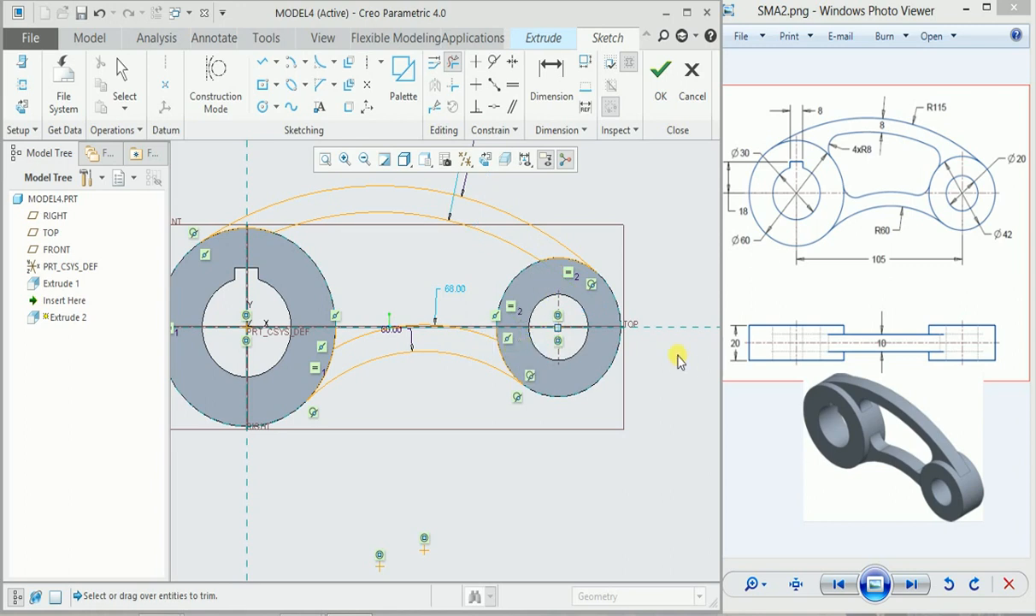
middle_click(457, 411)
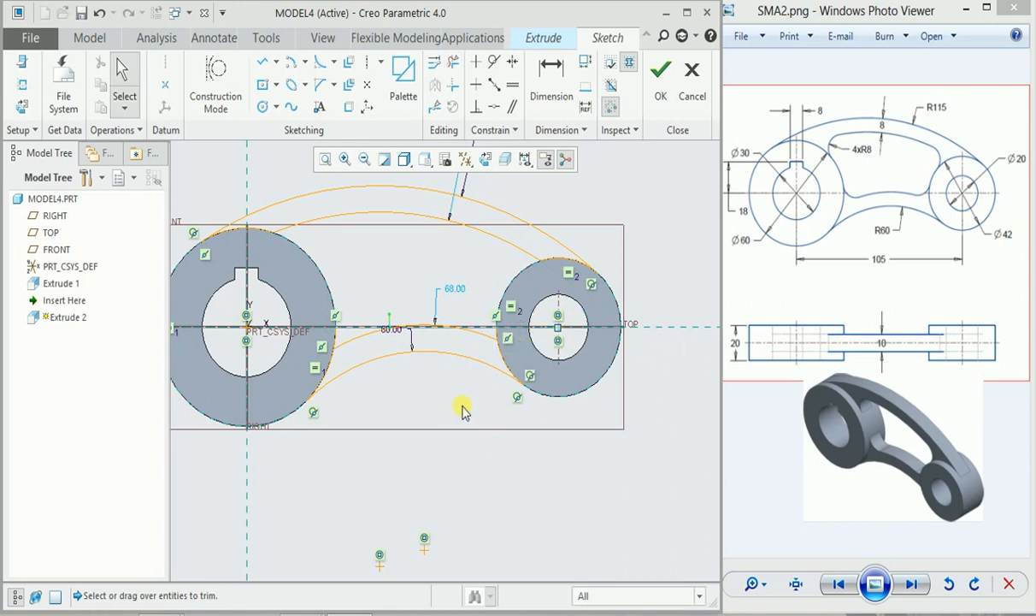
scroll(459, 410, up, 2)
mouse_move(461, 410)
middle_down()
mouse_move(440, 422)
mouse_move(423, 389)
middle_up()
scroll(420, 384, down, 4)
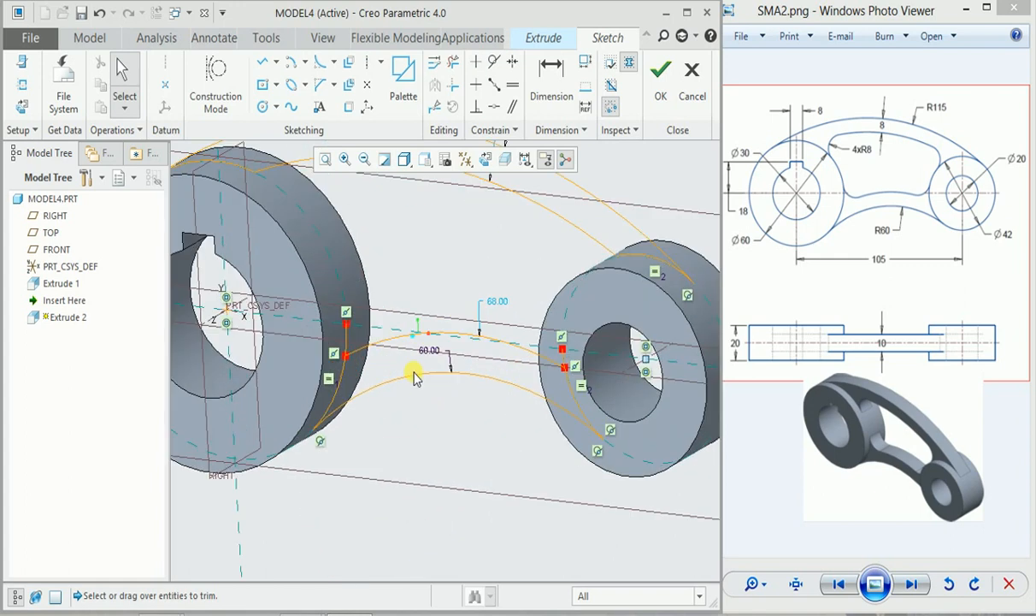
middle_drag(451, 433, 457, 435)
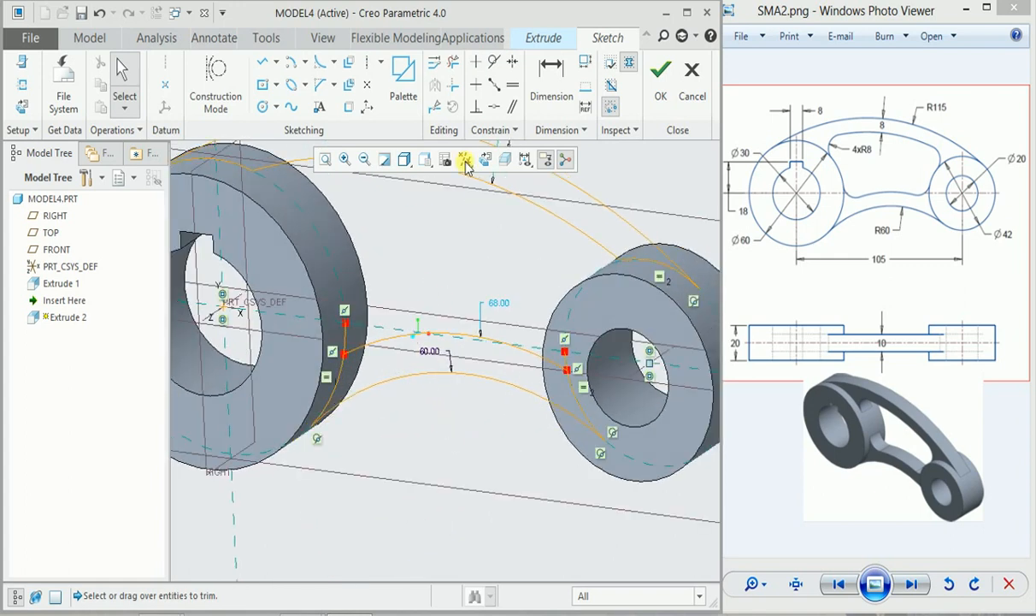
Trim the large and small boss arc stubs projecting above the offset of the R60 arc, and finish the sketch.
click(452, 62)
click(345, 332)
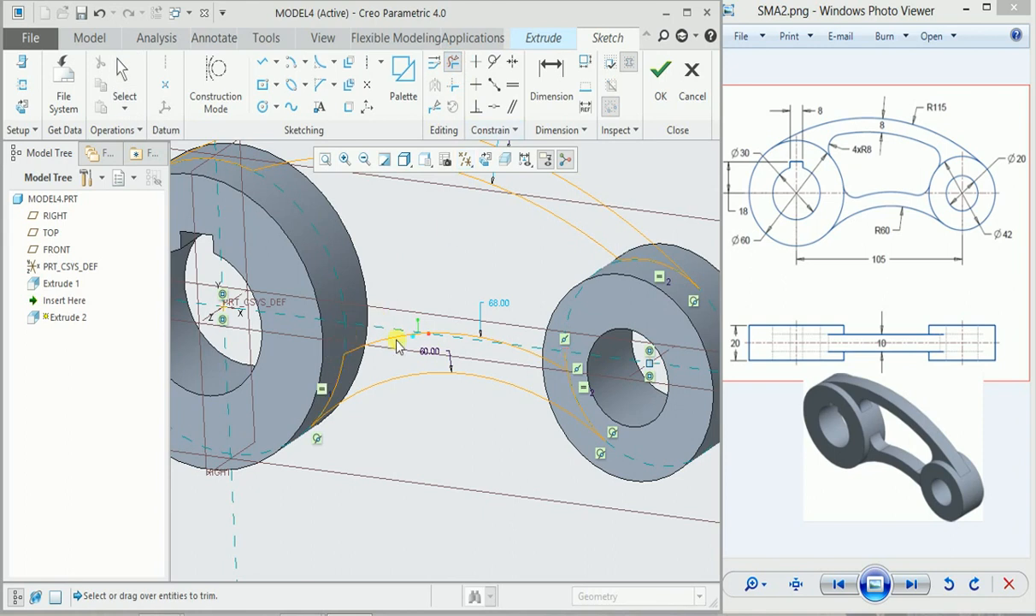
click(561, 353)
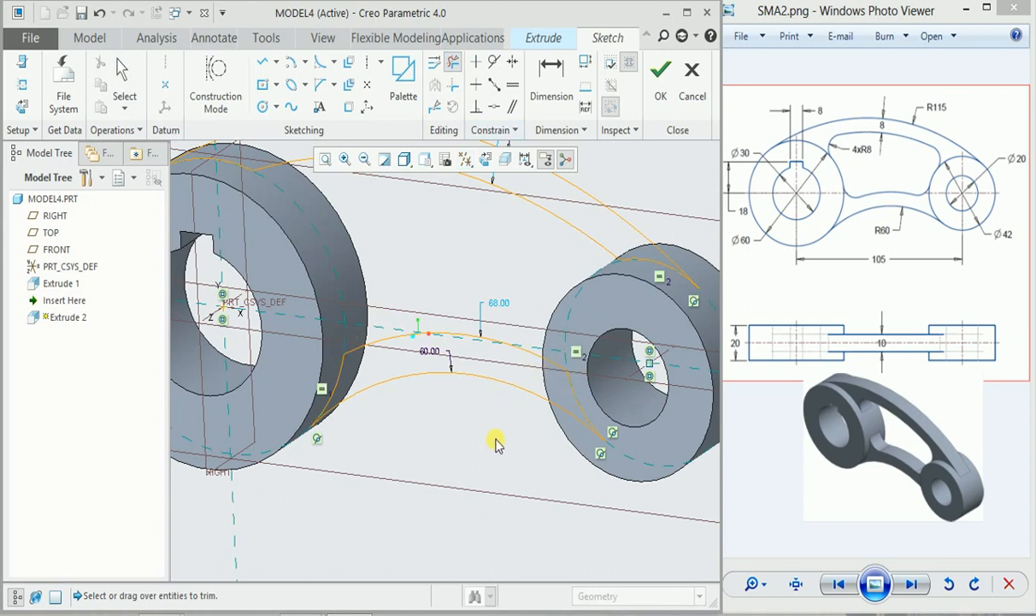
middle_click(494, 445)
scroll(495, 445, down, 3)
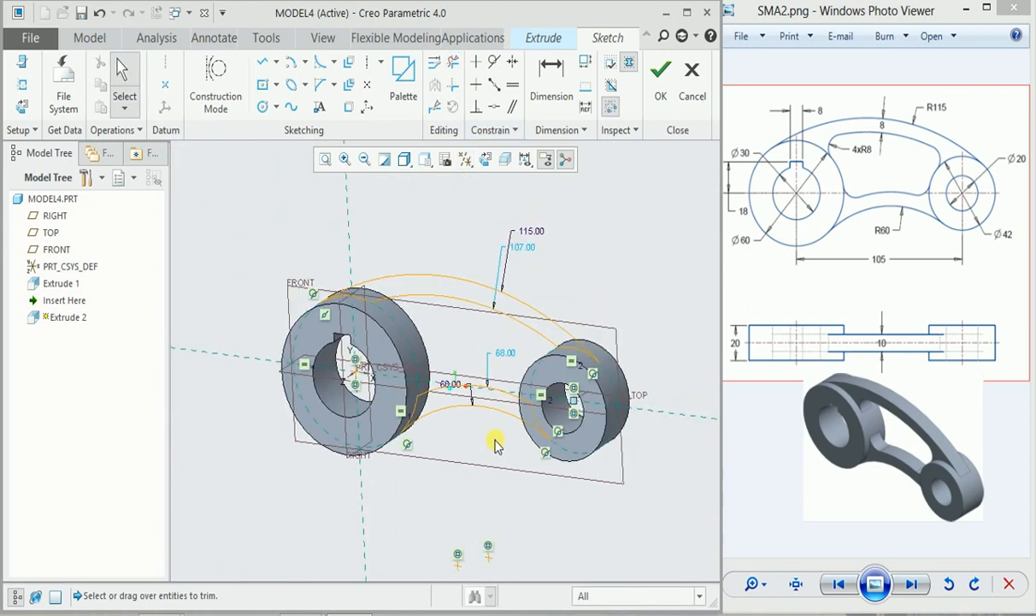
click(660, 79)
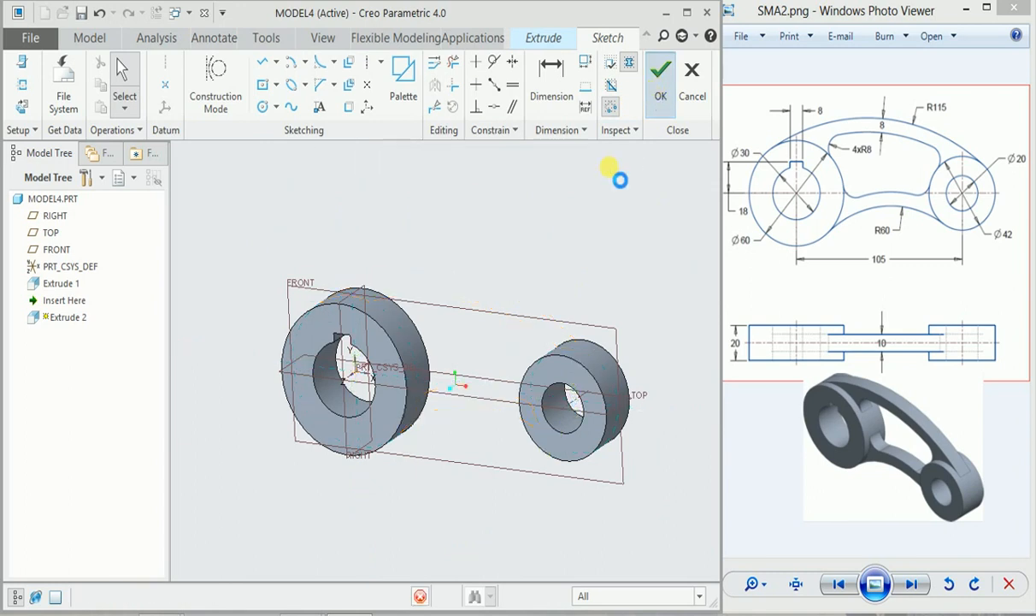
Extrude the two curved web profiles 10 mm symmetrically about the sketch plane.
mouse_move(562, 238)
middle_down()
mouse_move(601, 215)
mouse_move(560, 240)
mouse_move(405, 198)
middle_up()
click(70, 85)
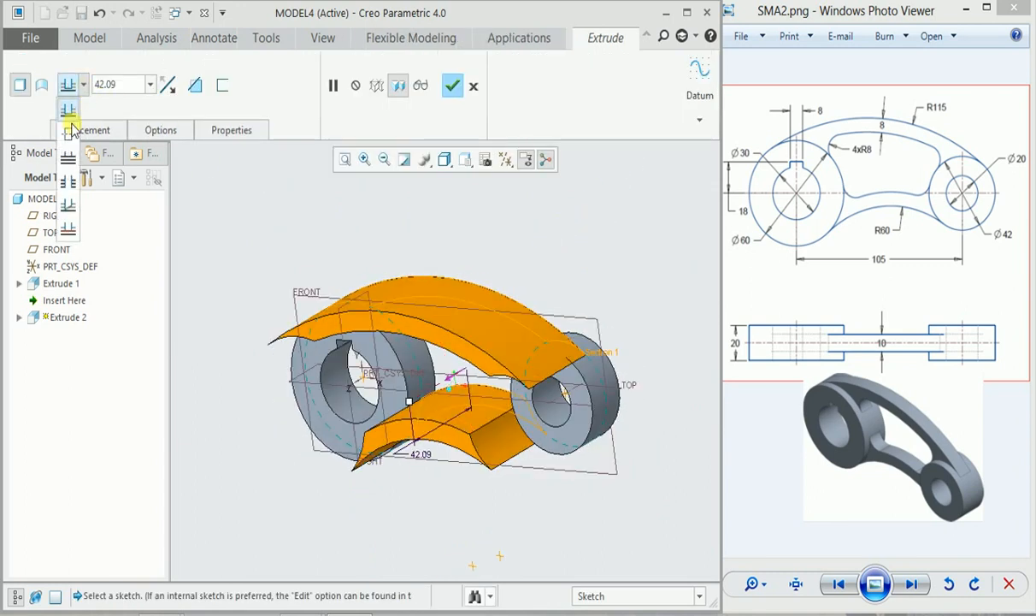
click(79, 145)
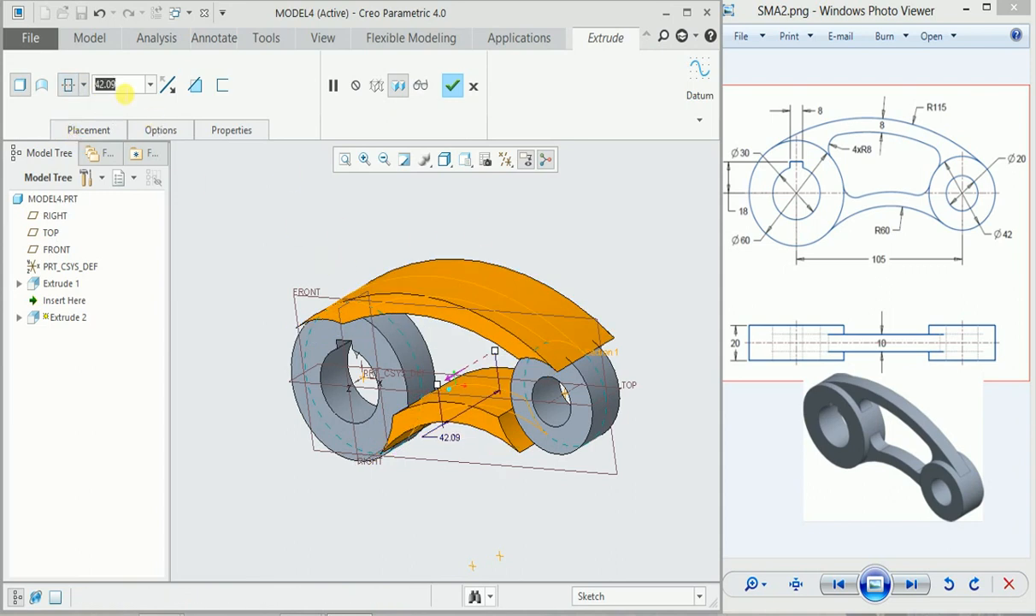
text(10)
key(Return)
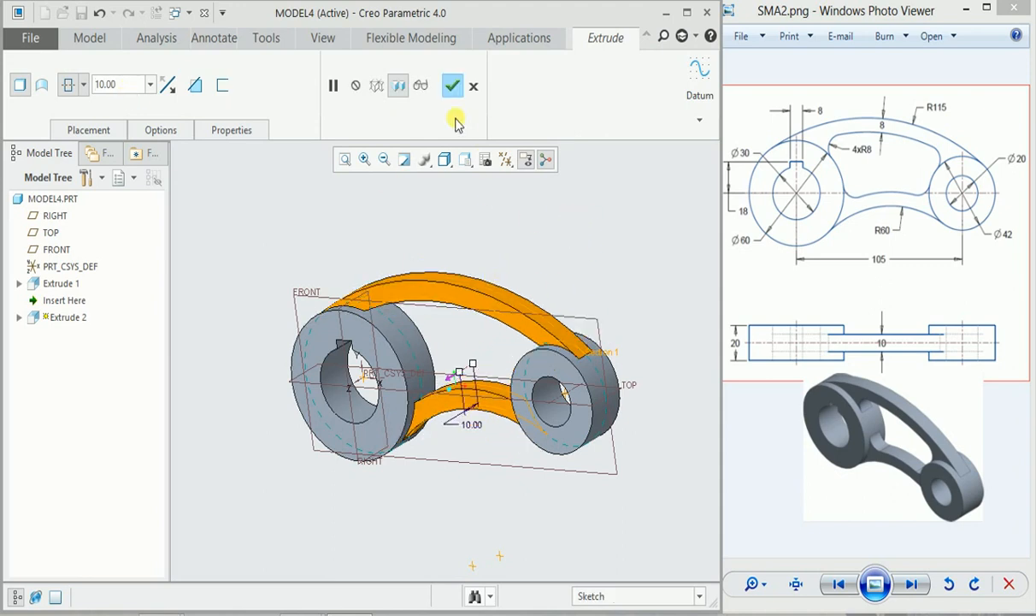
click(452, 85)
Start a Round with an 8 mm radius on the inner edge where the lower web meets the large boss.
middle_drag(605, 223, 565, 238)
click(567, 243)
scroll(567, 243, down, 2)
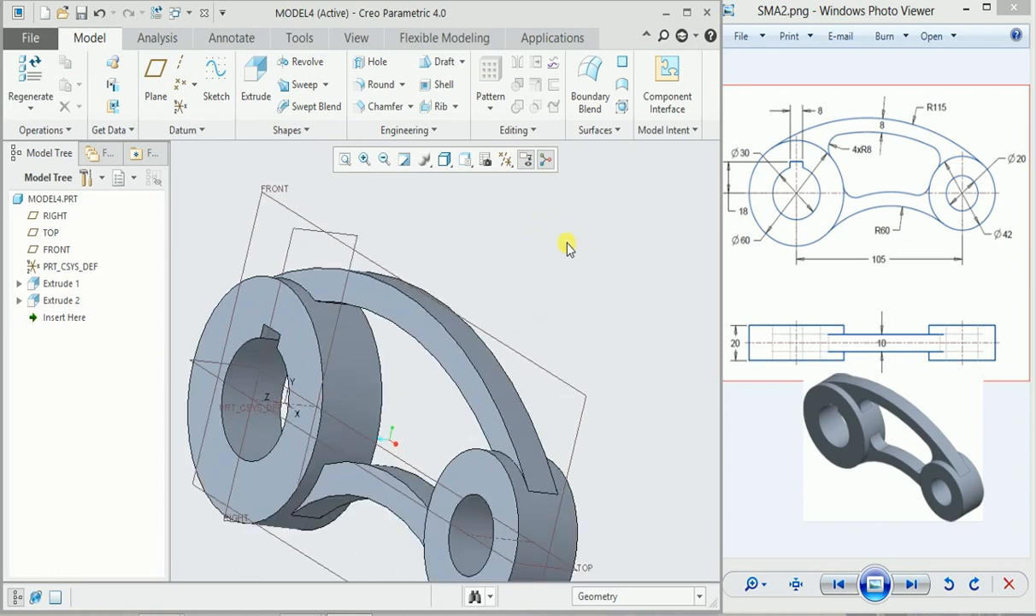
click(377, 84)
middle_drag(538, 341, 566, 318)
click(85, 85)
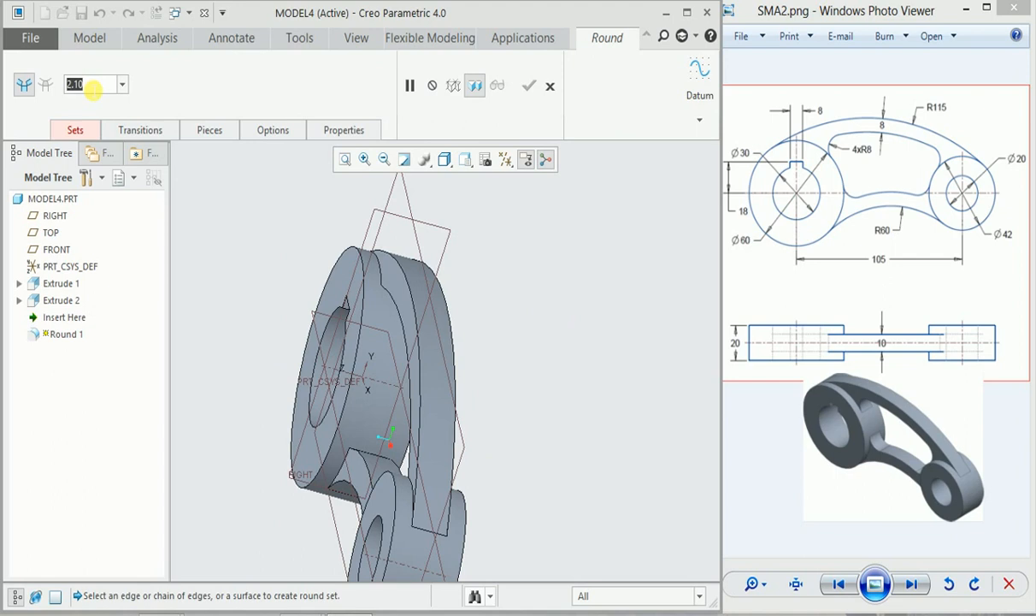
text(8)
key(Return)
middle_drag(568, 274, 566, 304)
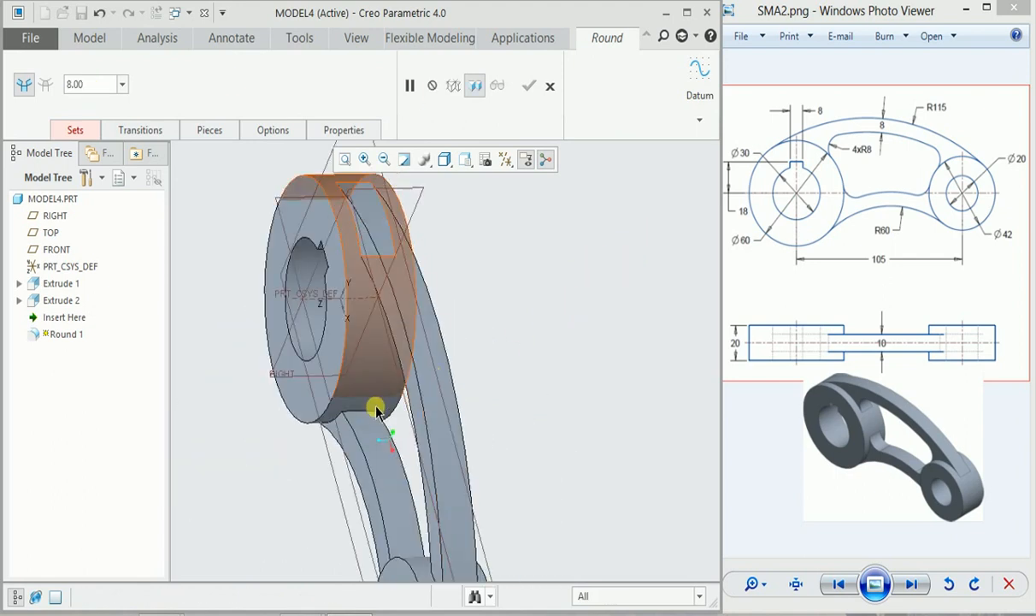
click(371, 411)
Add the inner edges at both webs on the small boss and the upper web on the large boss, and complete the 8 mm round.
middle_drag(536, 352, 487, 475)
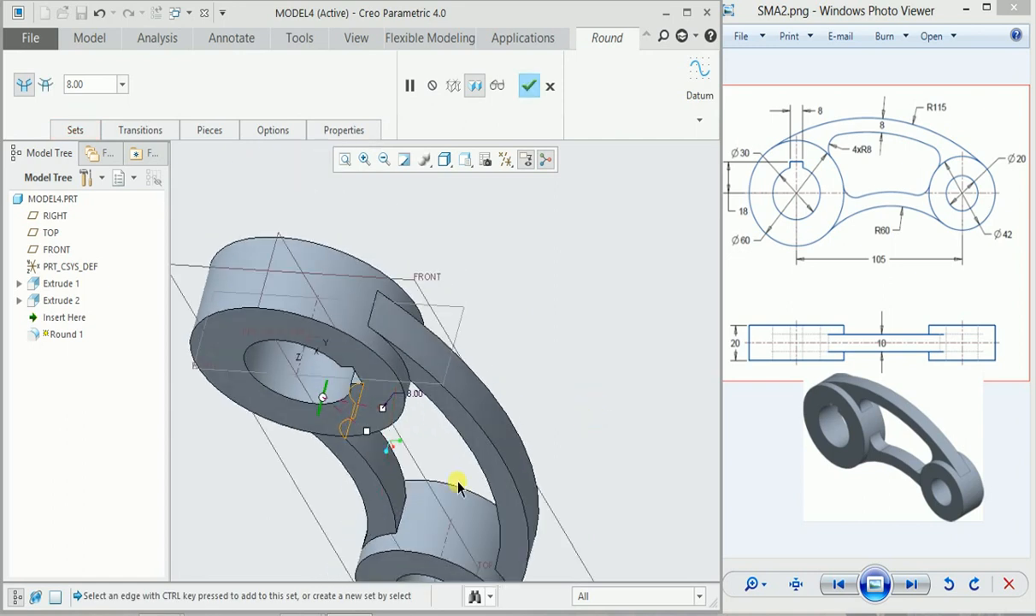
click(404, 503)
middle_drag(548, 421, 617, 431)
click(416, 513)
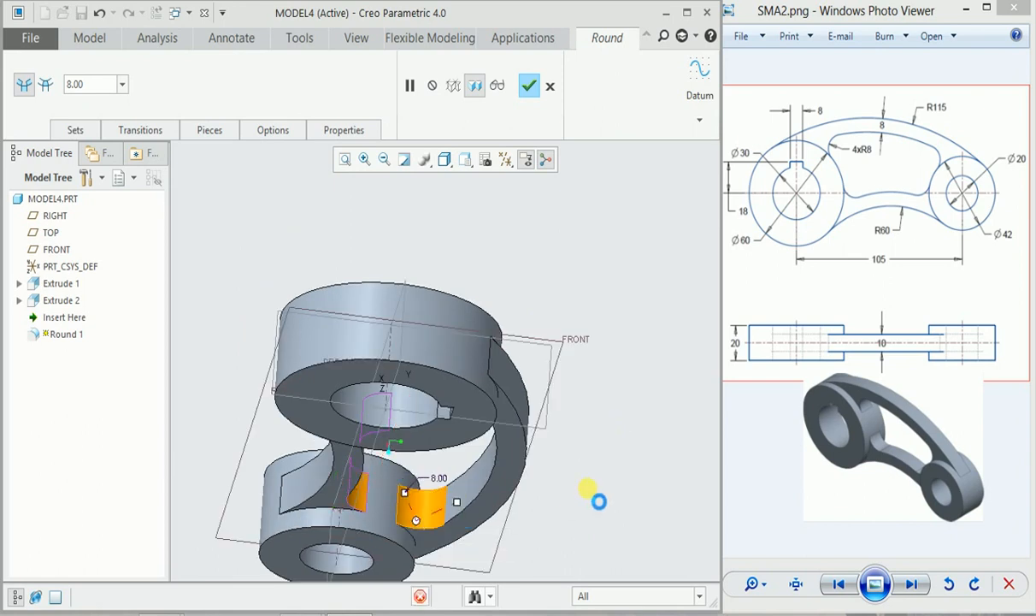
middle_drag(601, 446, 629, 347)
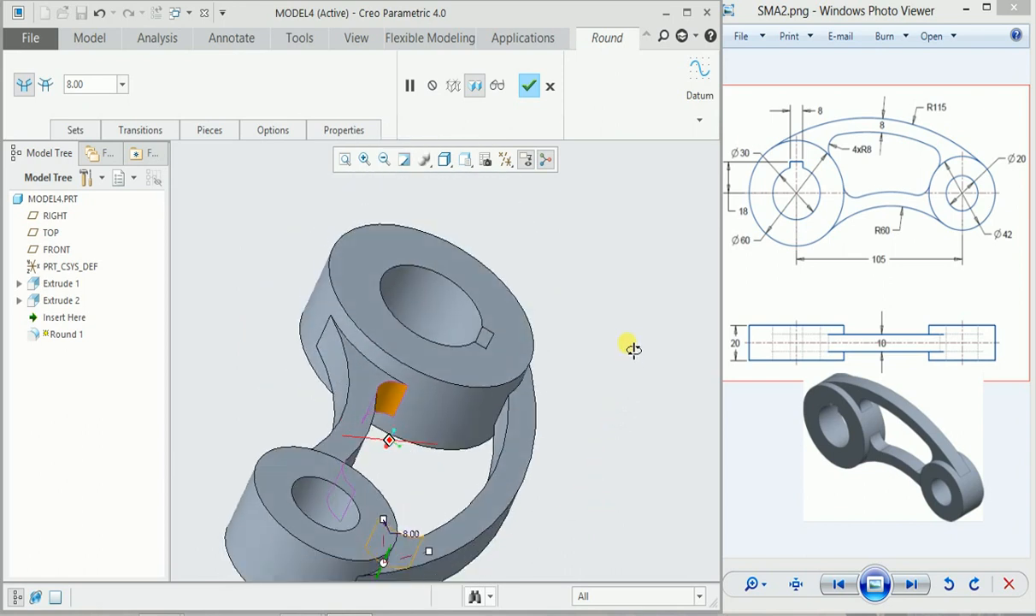
click(501, 414)
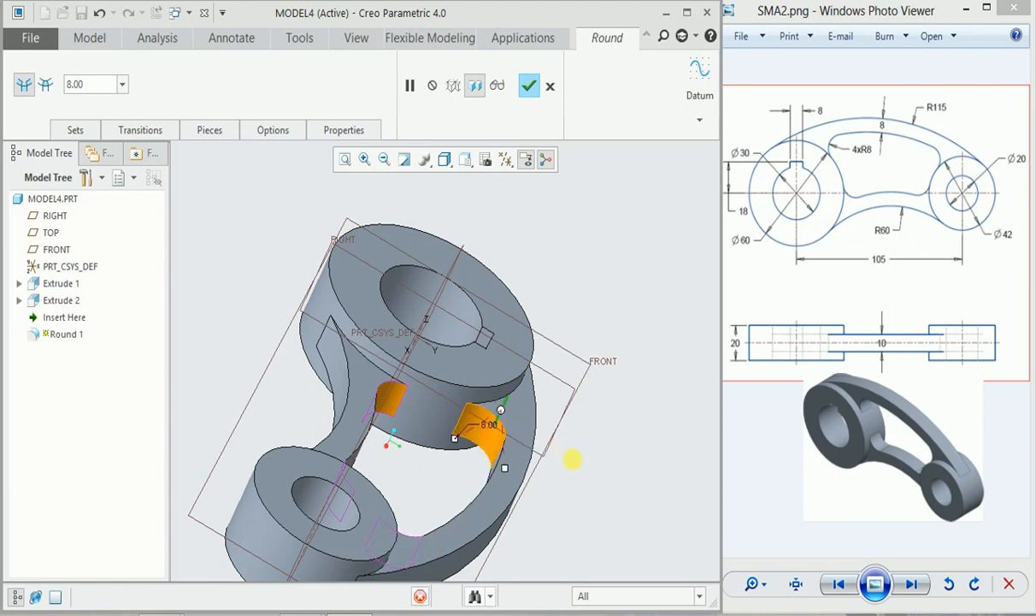
middle_drag(577, 433, 719, 319)
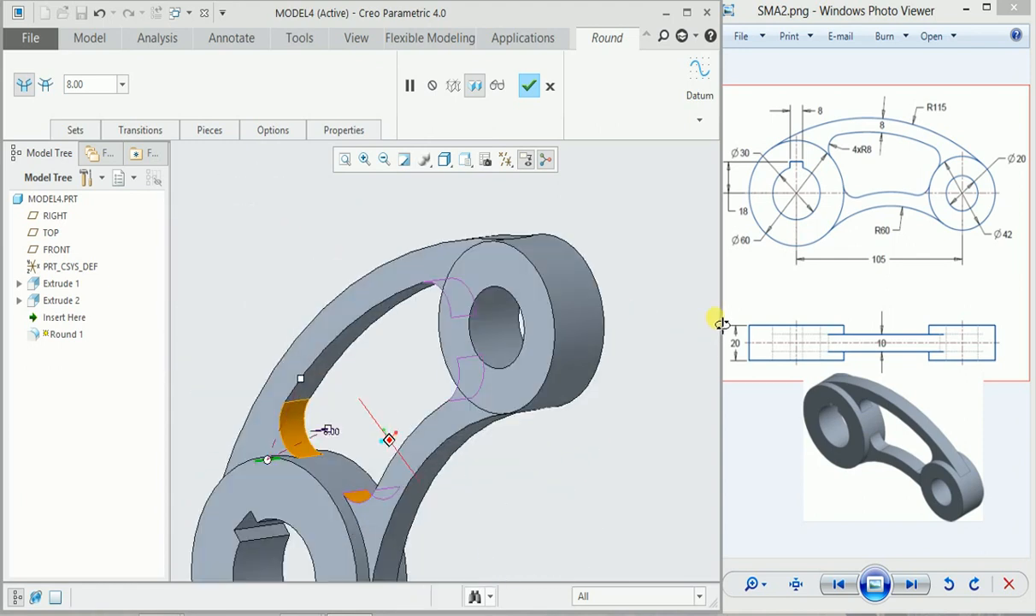
click(529, 85)
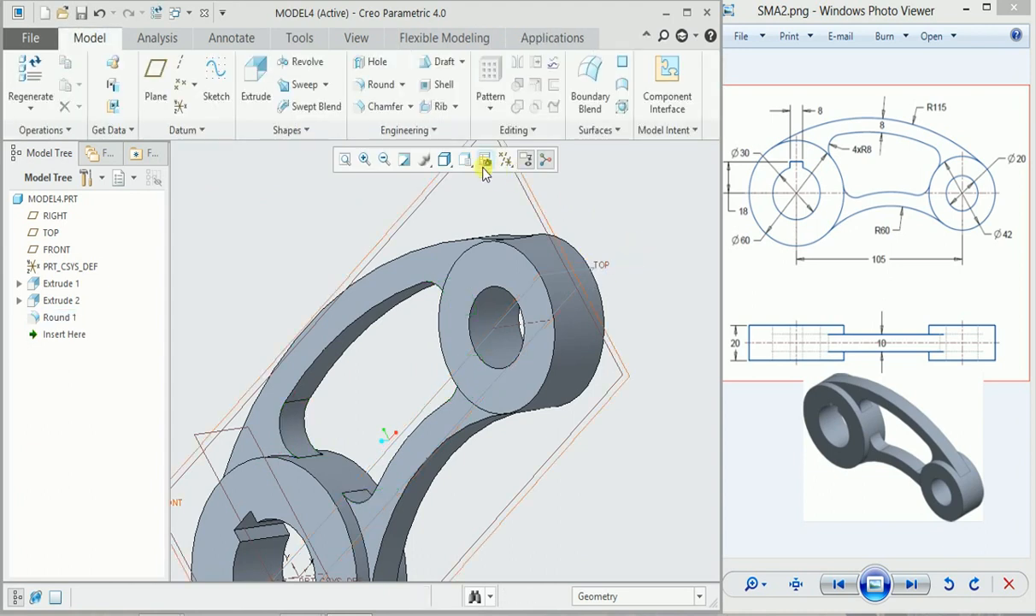
Show the finished link arm in the standard orientation to compare it with the reference picture.
click(466, 160)
click(490, 179)
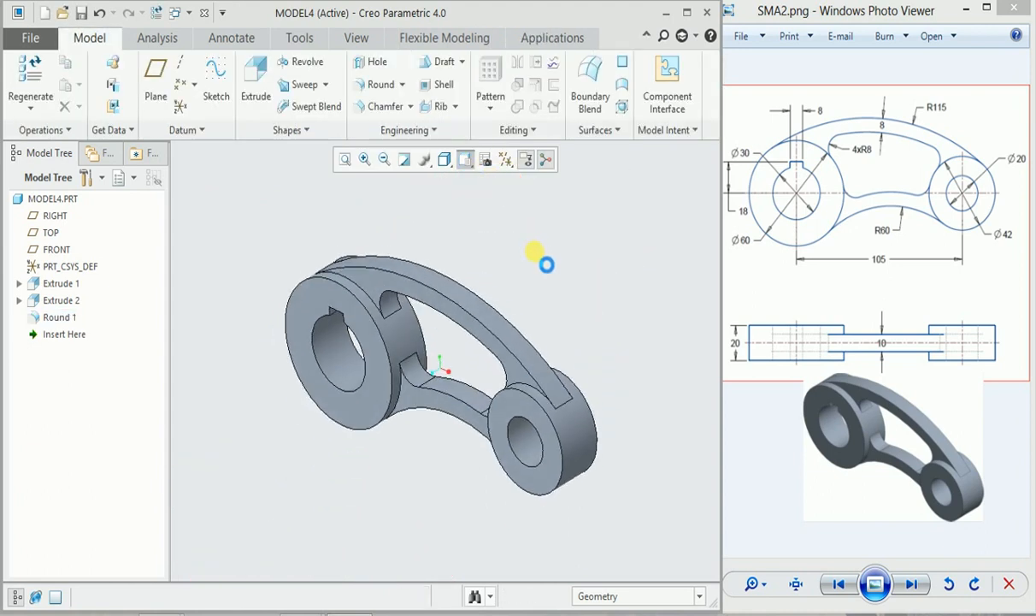
scroll(529, 260, down, 2)
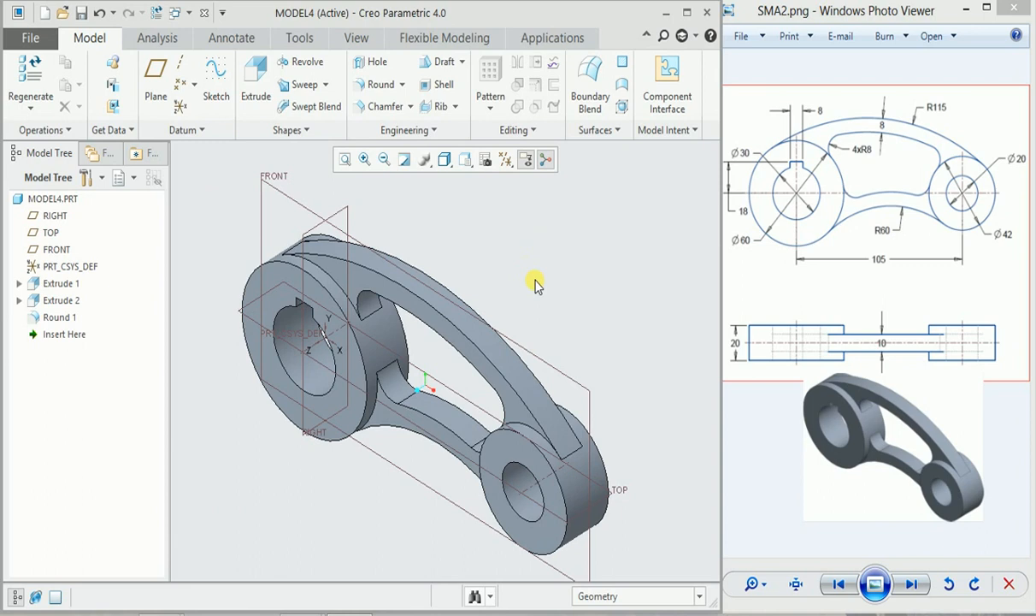
shift+middle_drag(539, 281, 558, 263)
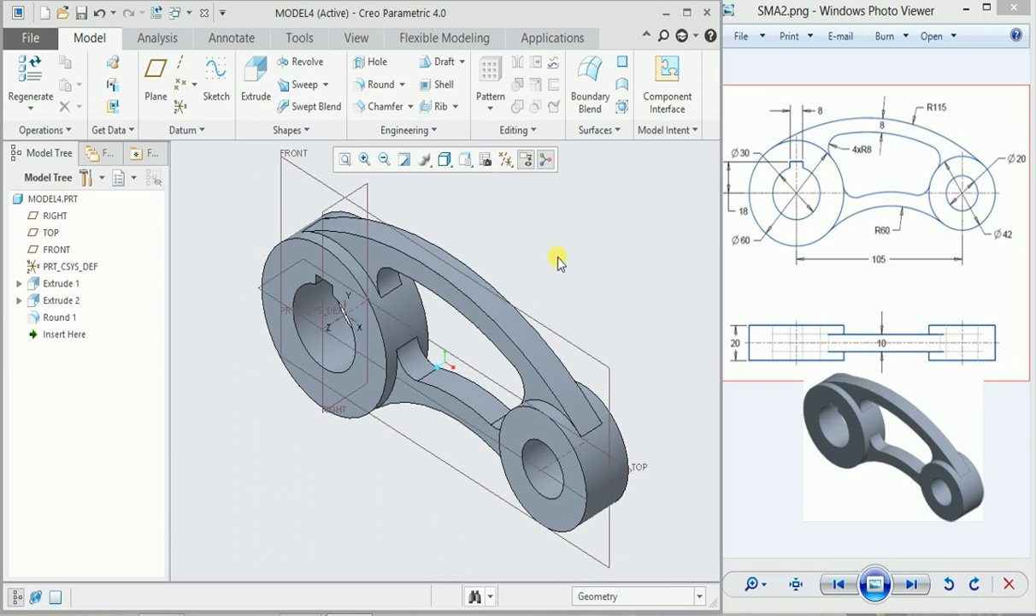